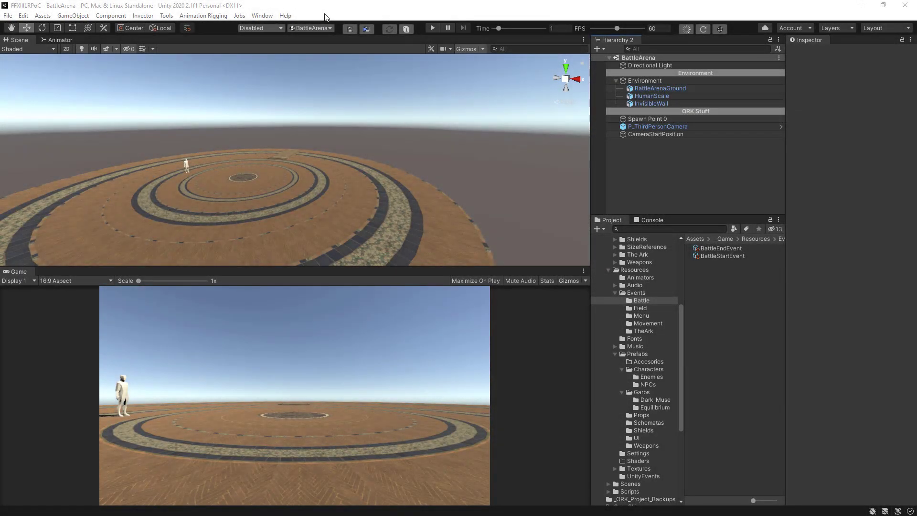
Open the Window menu to list the editor windows and tools
left_click(262, 16)
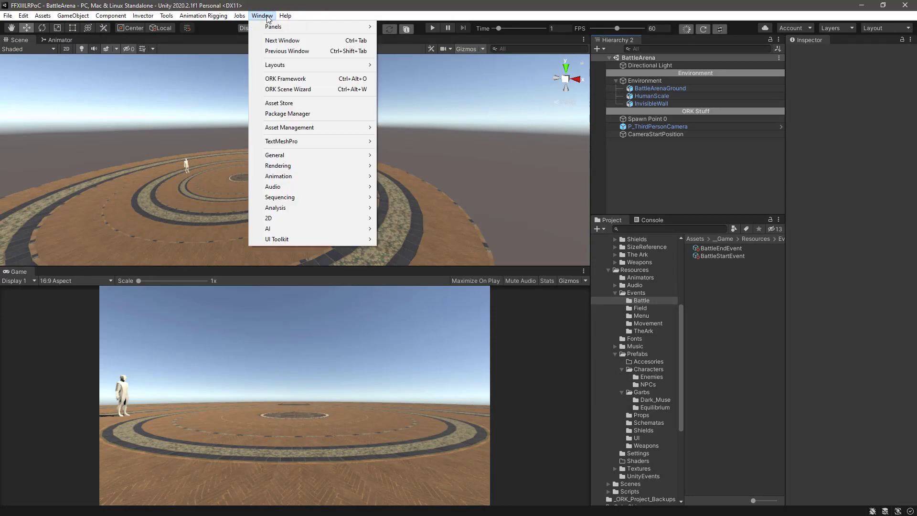
Open the ORK Framework editor, move it aside, and show the Battle Spots settings
left_click(285, 79)
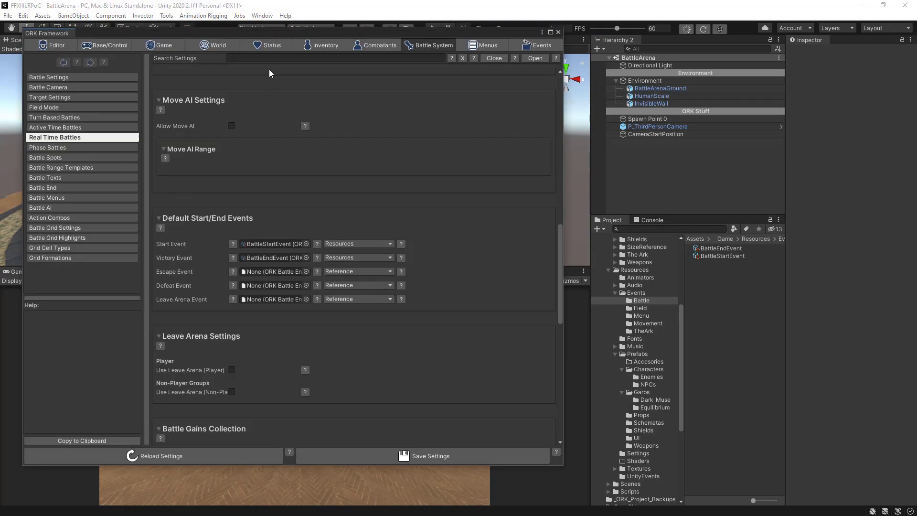
left_click_drag(288, 33, 406, 28)
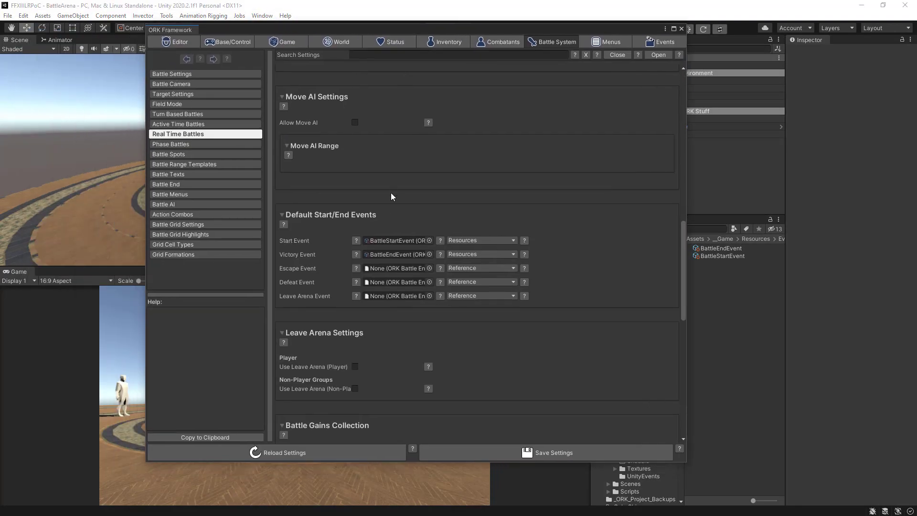
left_click(204, 153)
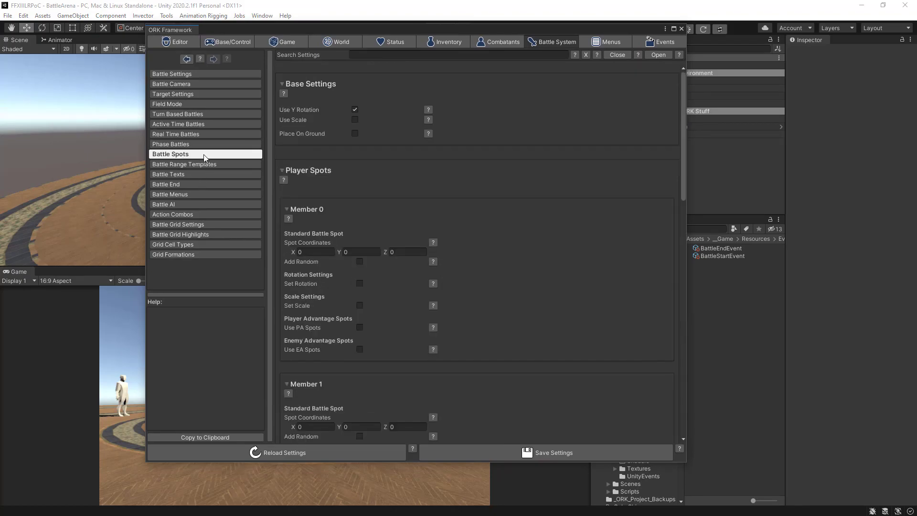
Read the help for Use Y Rotation and Spot Coordinates, then select Member 1's X coordinate
left_click(428, 110)
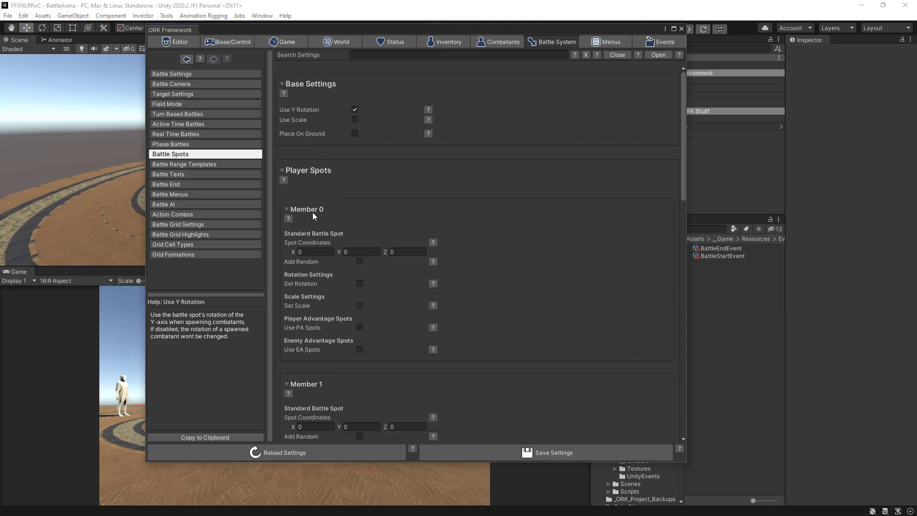
left_click(432, 243)
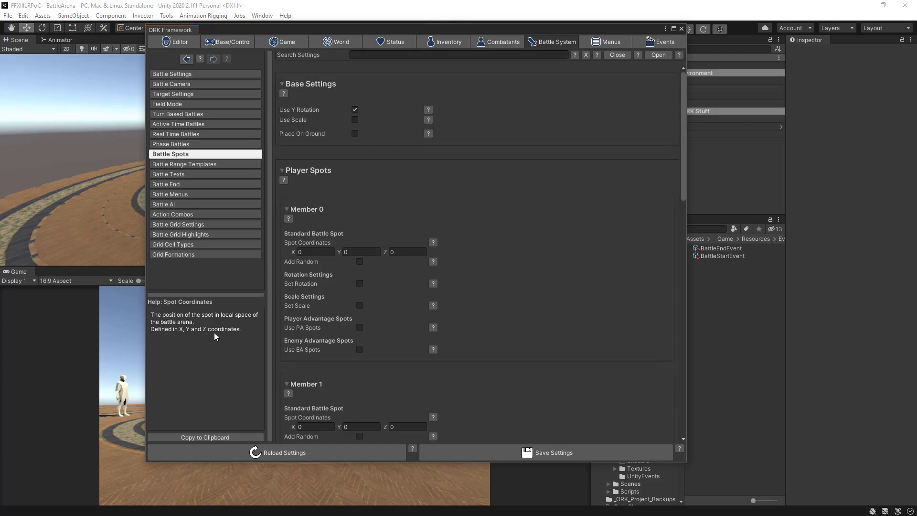
scroll(534, 268, "down", 6)
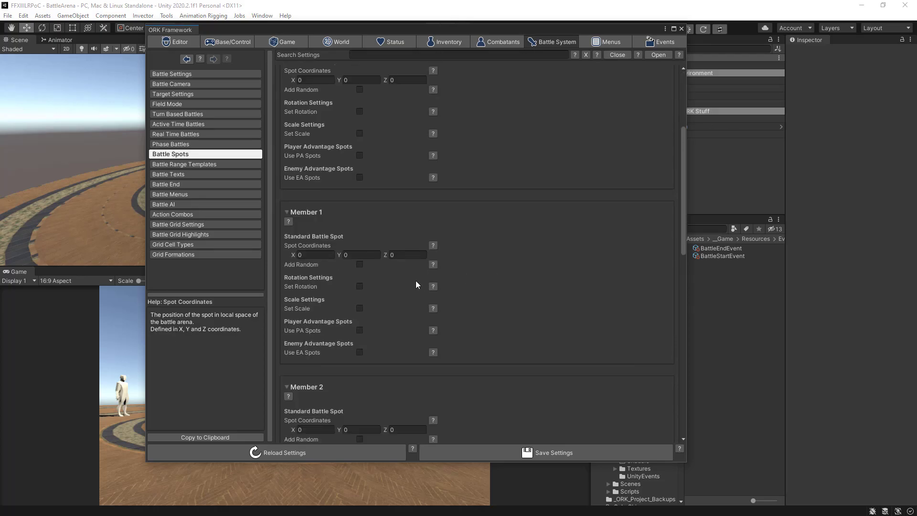
left_click(303, 254)
Set player Member 1's spot to X 3, Z 4 and Member 2's to X -3, Z 4
type("3")
left_click(402, 254)
type("4")
scroll(506, 262, "down", 4)
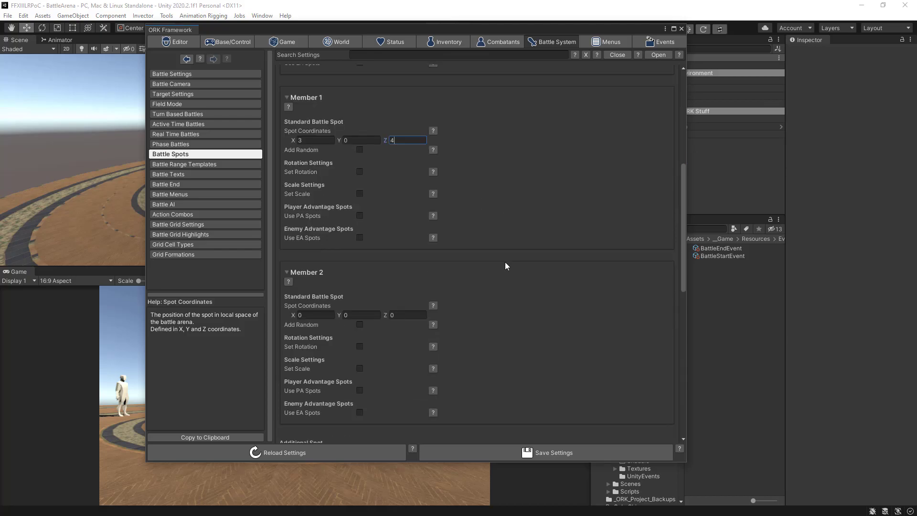
left_click(319, 316)
type("-3")
left_click(413, 316)
type("-")
key("BackSpace")
type("4")
Set the enemy additional spot's Z to 5.5 and save the Battle Spots settings
scroll(508, 315, "down", 3)
scroll(508, 314, "down", 4)
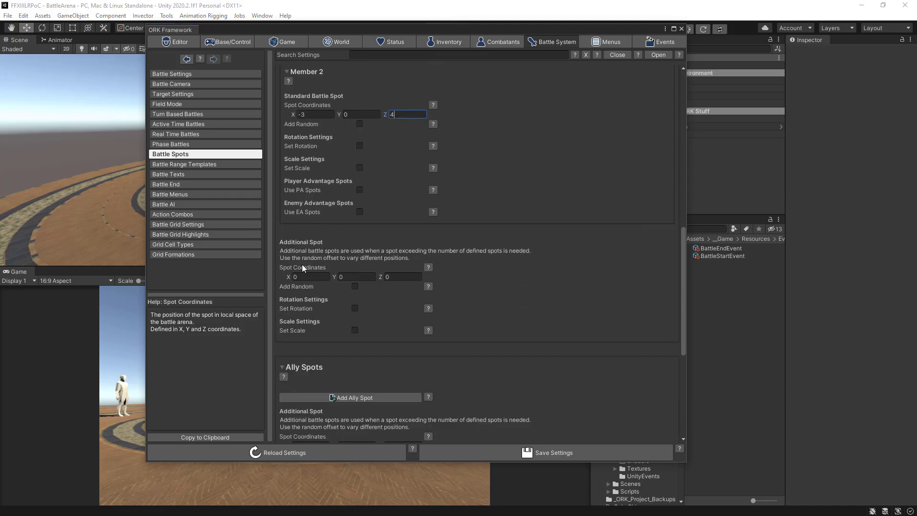
scroll(473, 253, "down", 9)
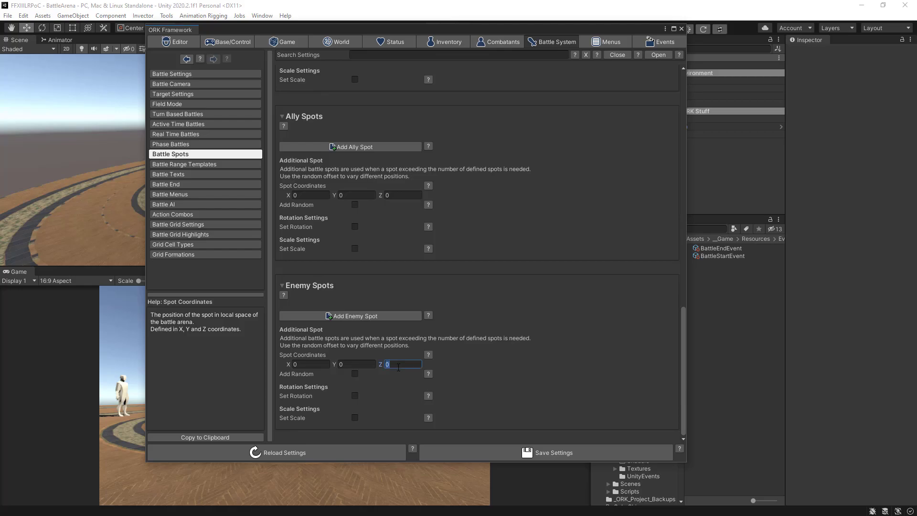
type("5.5")
left_click(490, 453)
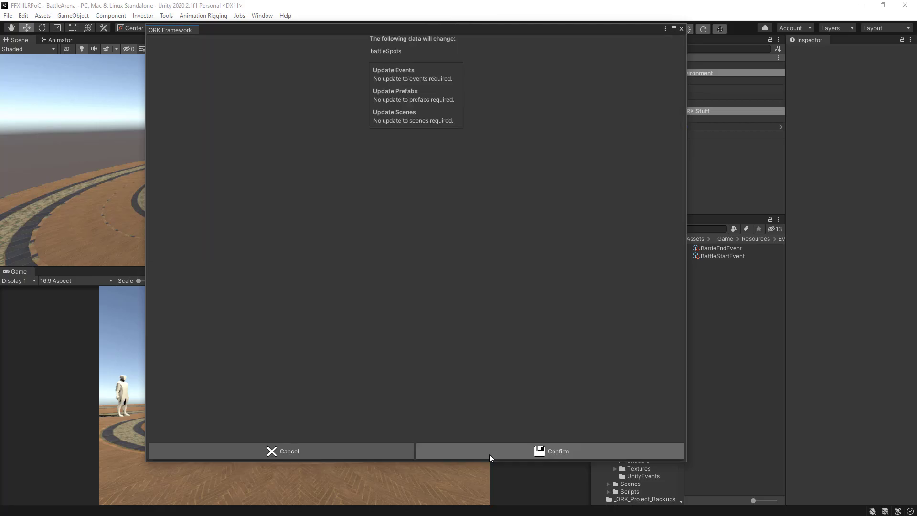
left_click(489, 454)
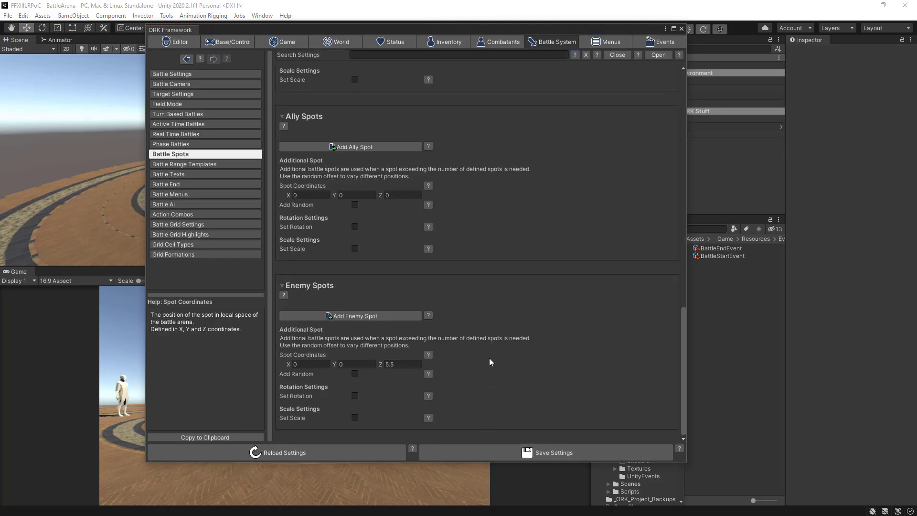
In Combatant Groups, review SchematasGroup's RedSchemata and BlueSchemata entries and collapse both
left_click(502, 42)
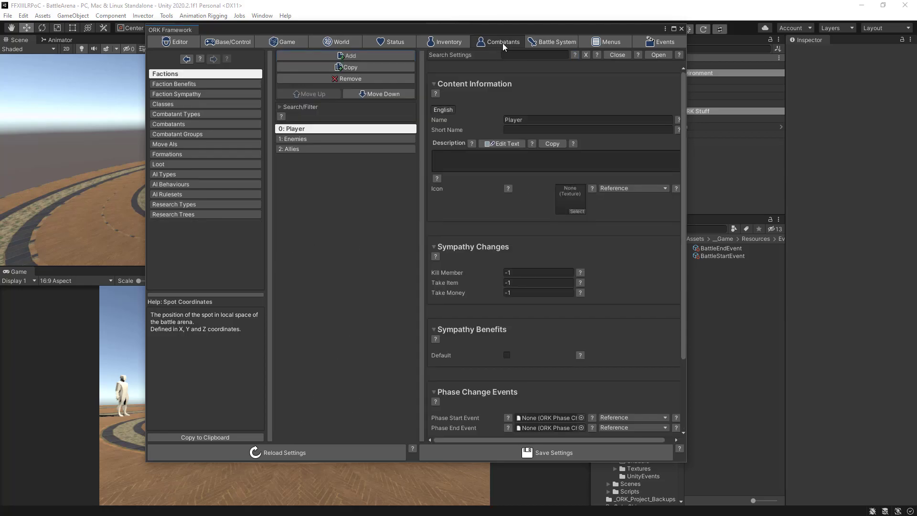
left_click(178, 135)
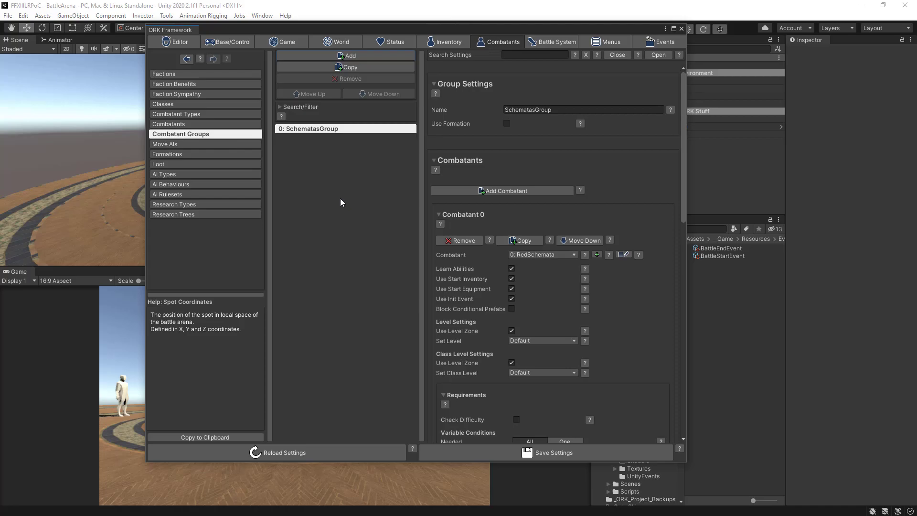
left_click(440, 213)
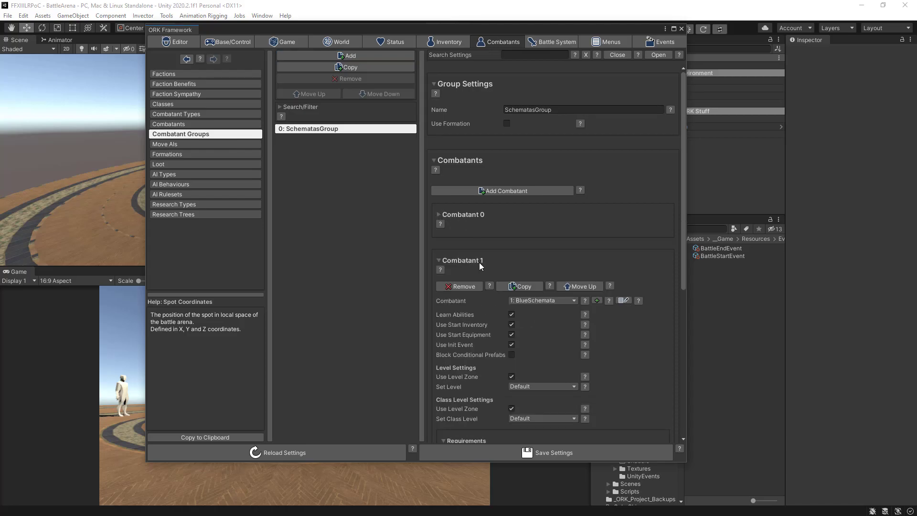
left_click(440, 260)
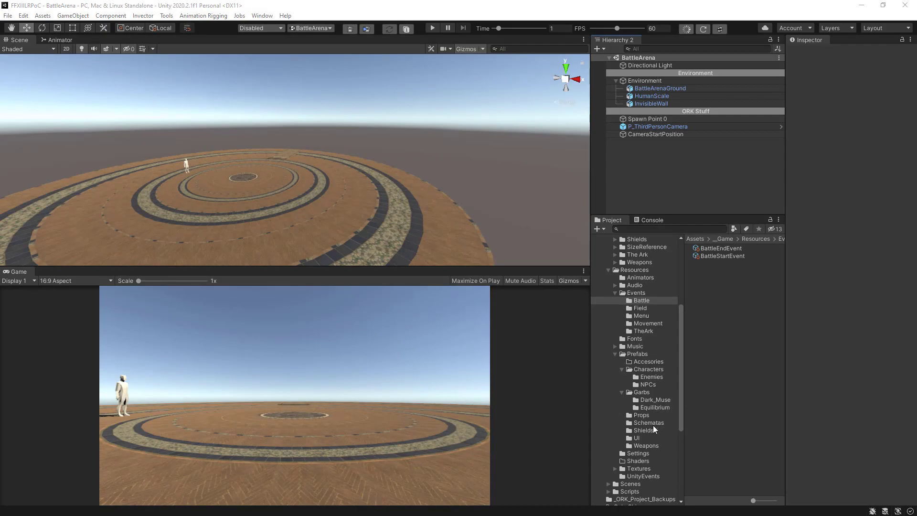
Open the Staging scene and verify in Build Settings it is enabled at index 4
left_click(629, 485)
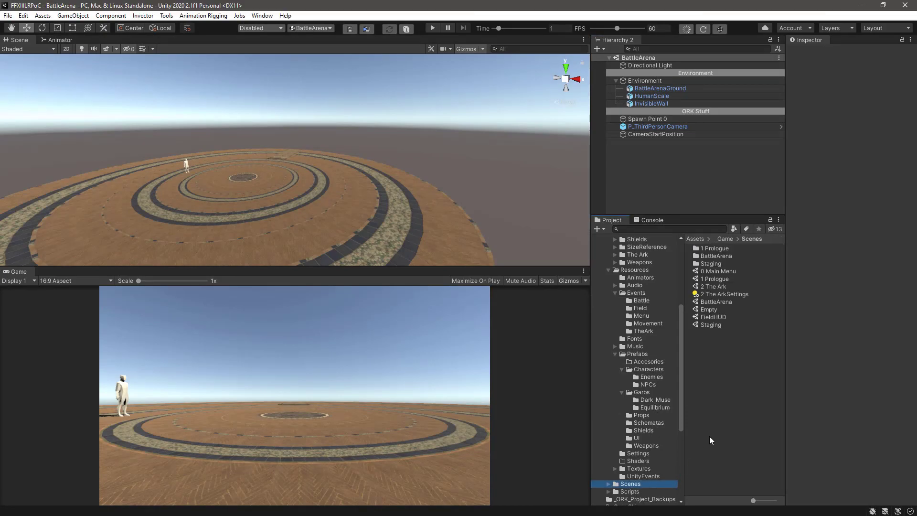
left_click(718, 325)
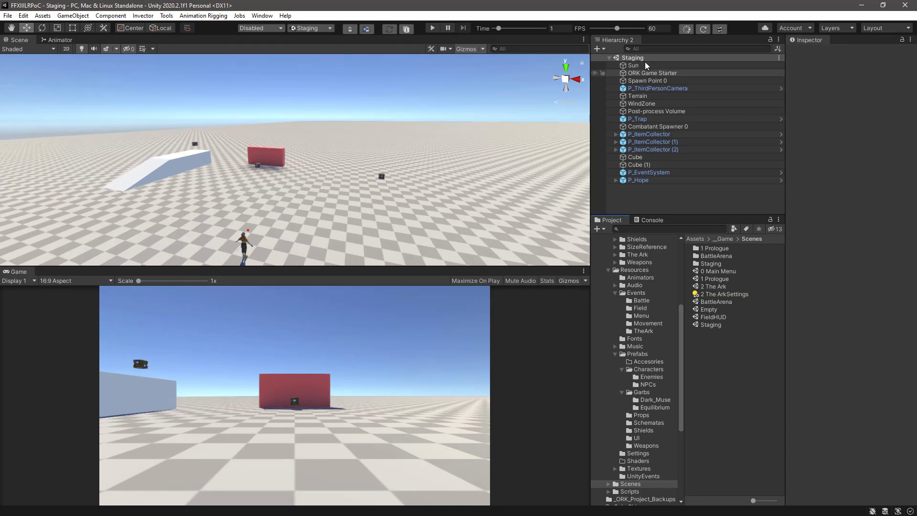
left_click(8, 16)
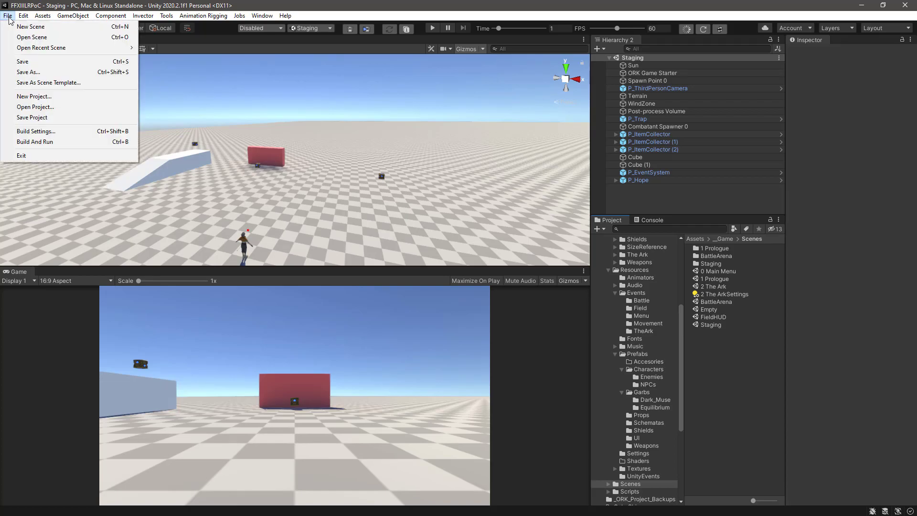
left_click(20, 131)
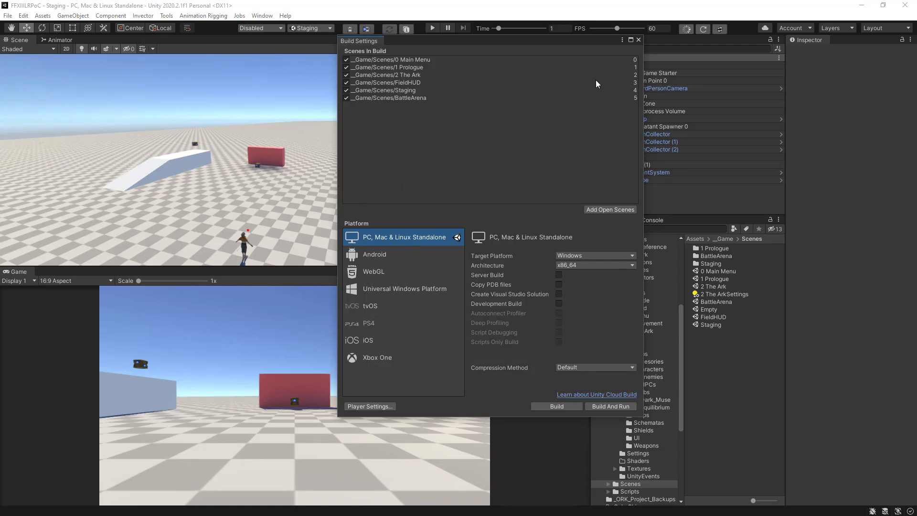
left_click(638, 39)
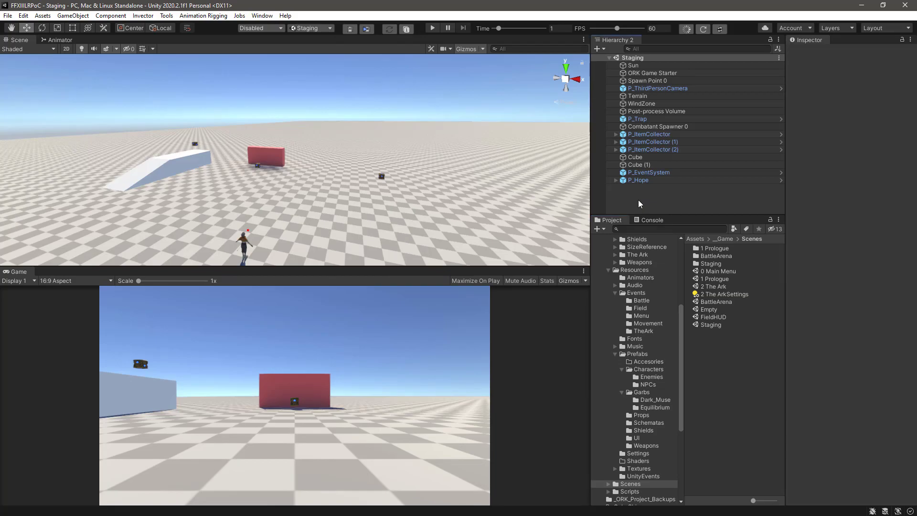
Check that Combatant Spawner 0 spawns Chomper, then select P_Chomper in Prefabs/Characters/Enemies
left_click(656, 126)
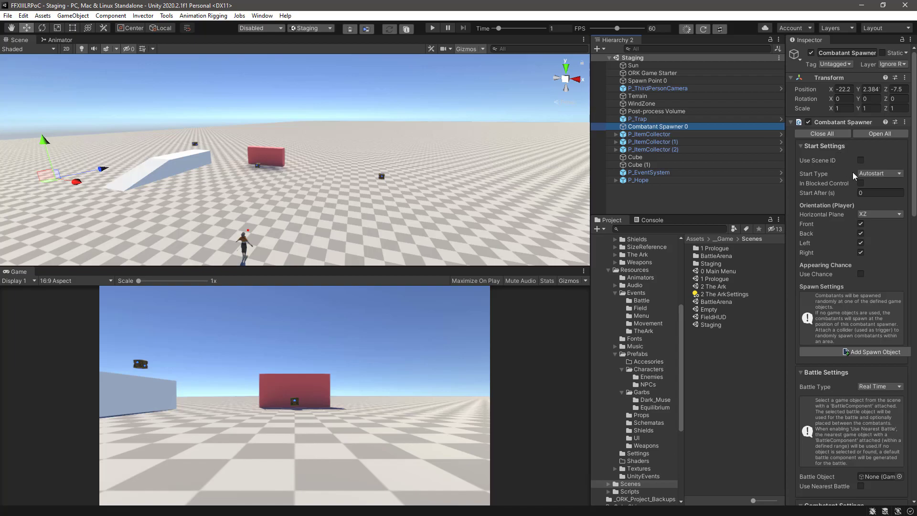
scroll(862, 269, "down", 10)
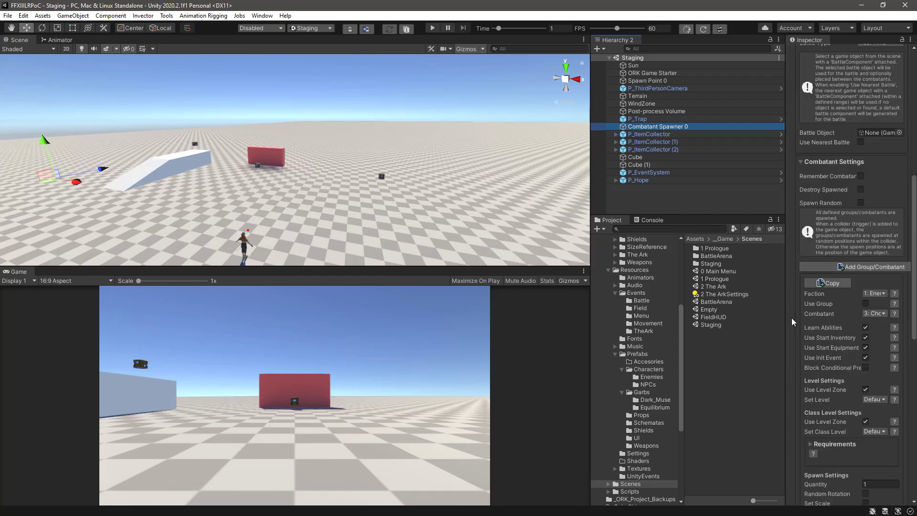
left_click_drag(787, 317, 752, 317)
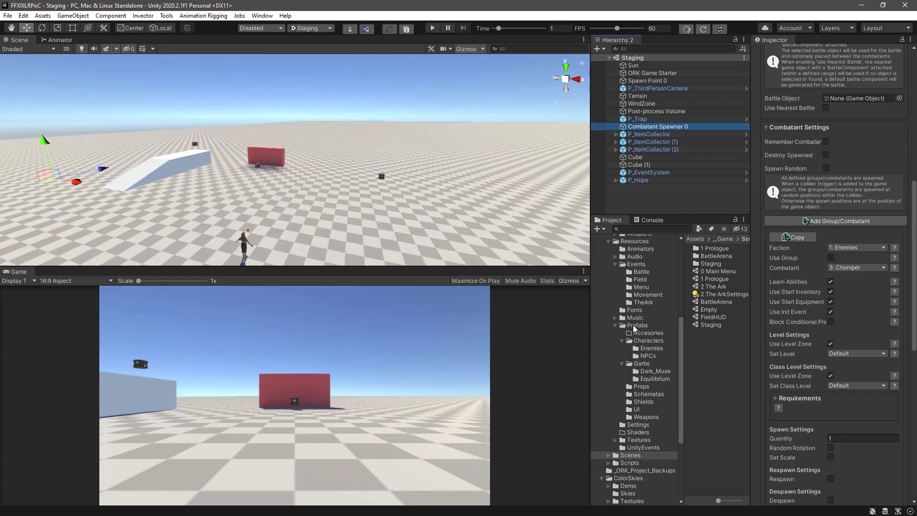
left_click(646, 348)
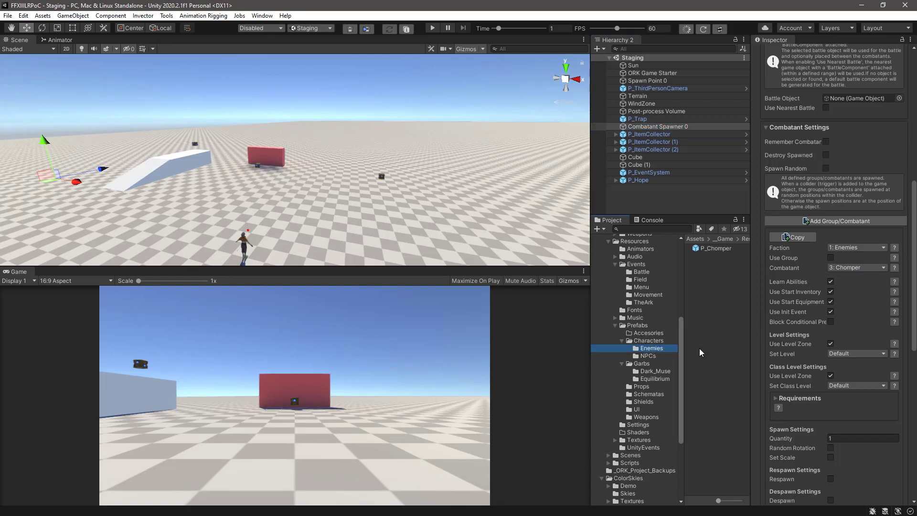
left_click(712, 250)
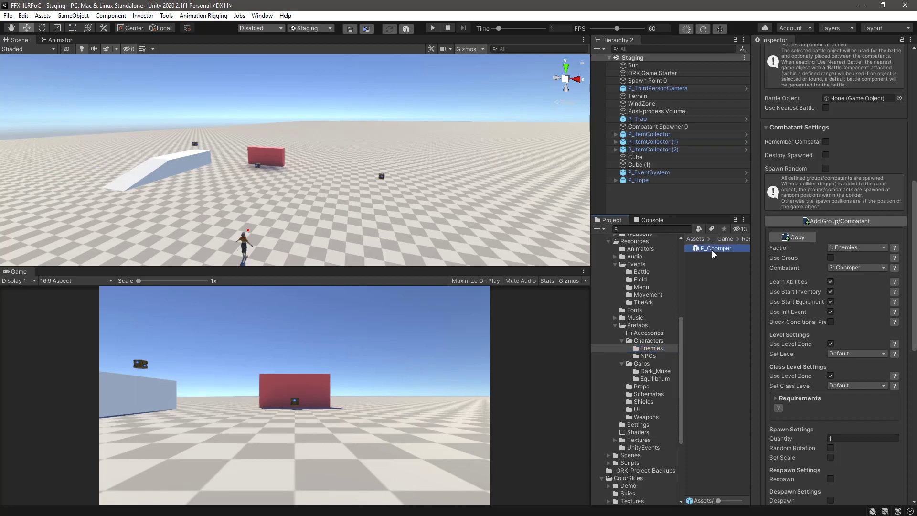
Open the P_Chomper prefab for editing, undoing an accidental rename of its root
double_click(712, 249)
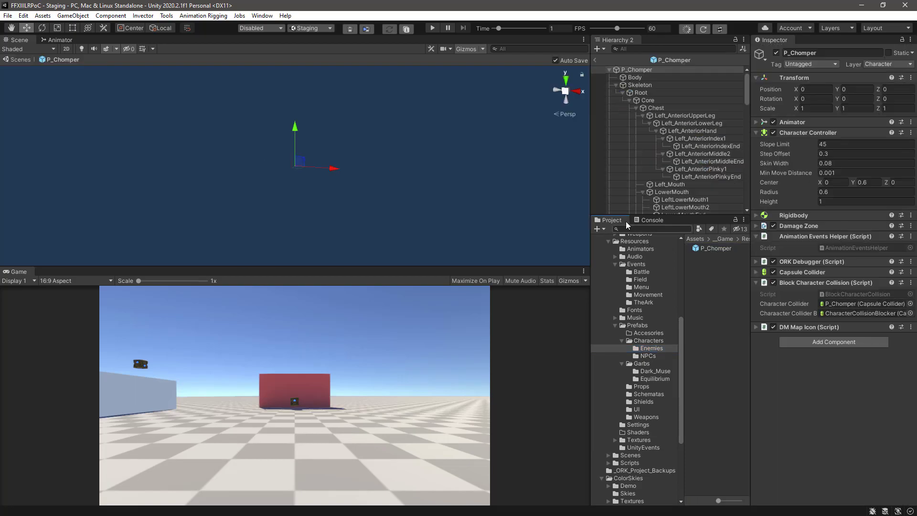
left_click(616, 85)
left_click(643, 71)
left_click(644, 70)
type("f")
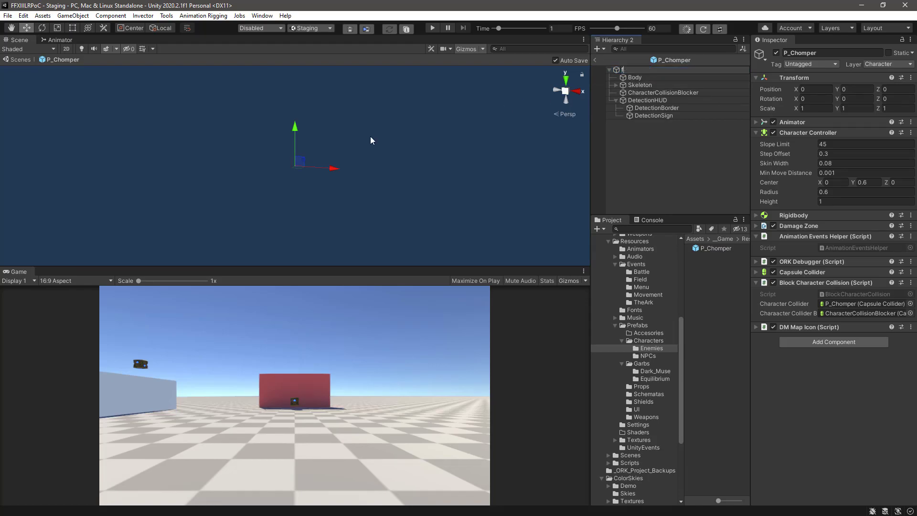
left_click(626, 130)
key("ctrl+z")
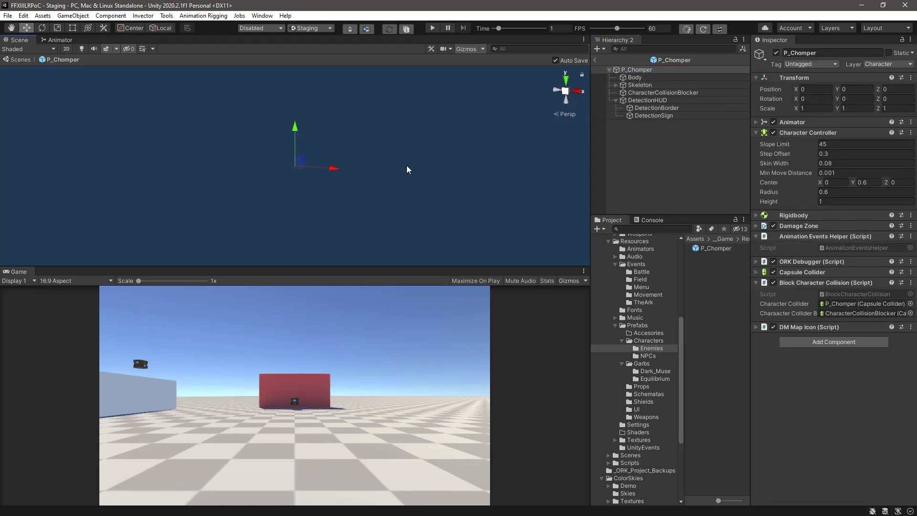
key("ctrl+z")
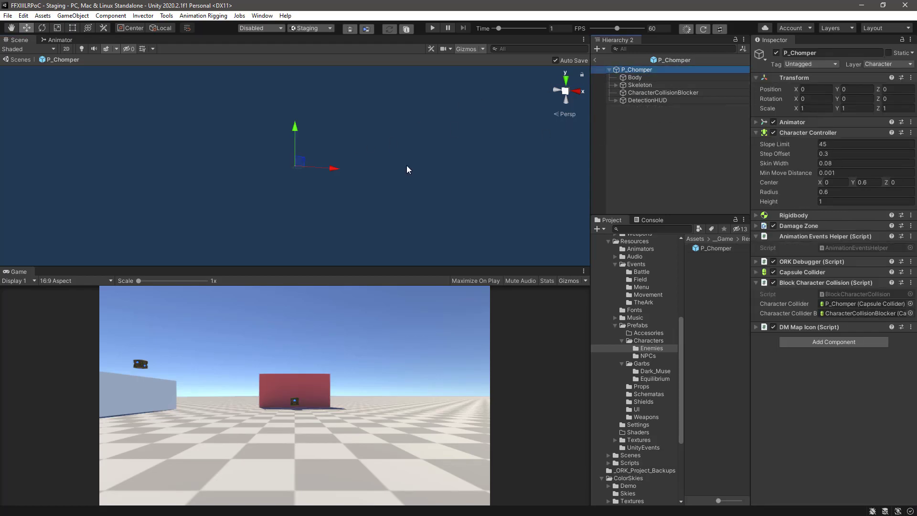
Inspect the Chomper's Body mesh and preview DetectionHUD hidden, then reselect the P_Chomper root
left_click(644, 79)
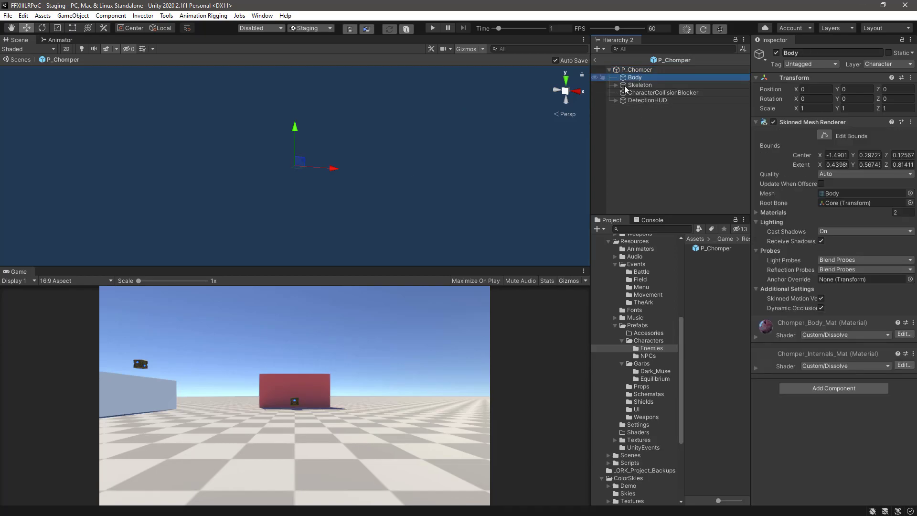
scroll(293, 155, "down", 5)
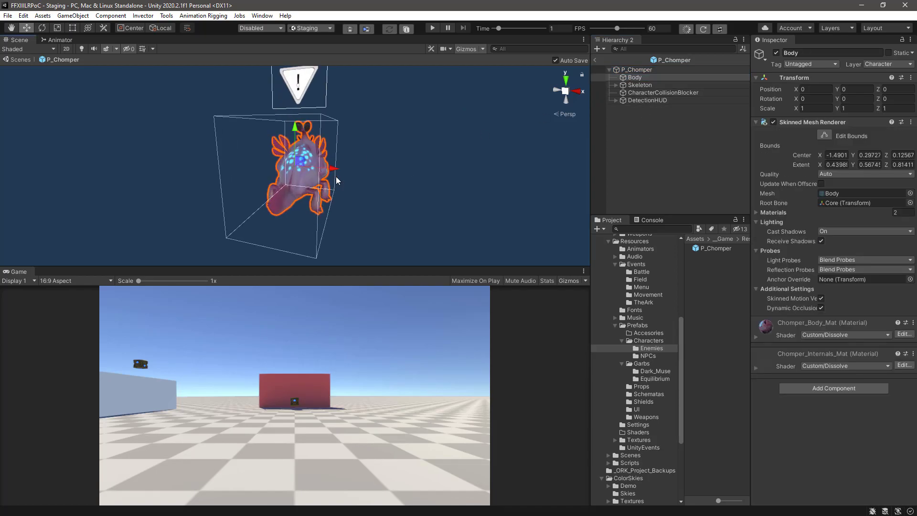
left_click_drag(454, 187, 328, 206, "alt")
scroll(287, 198, "down", 3)
scroll(386, 164, "up", 3)
left_click(390, 183)
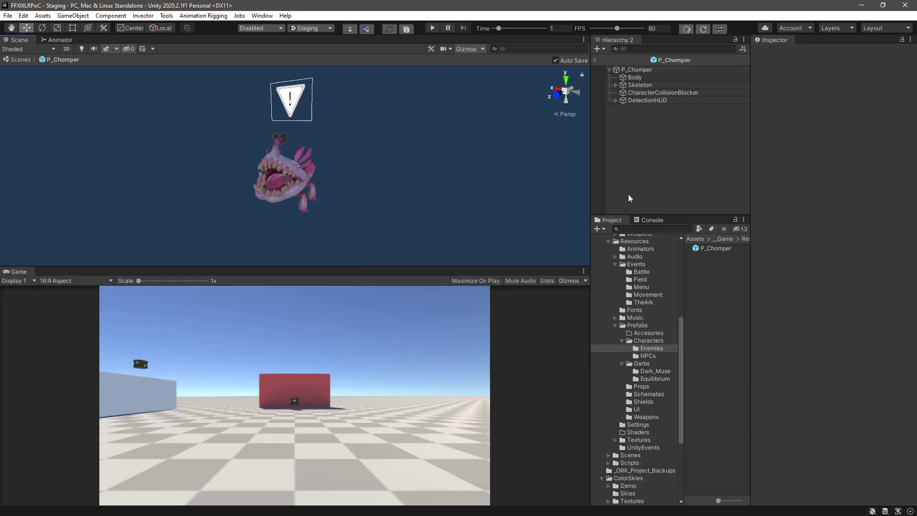
left_click(660, 69)
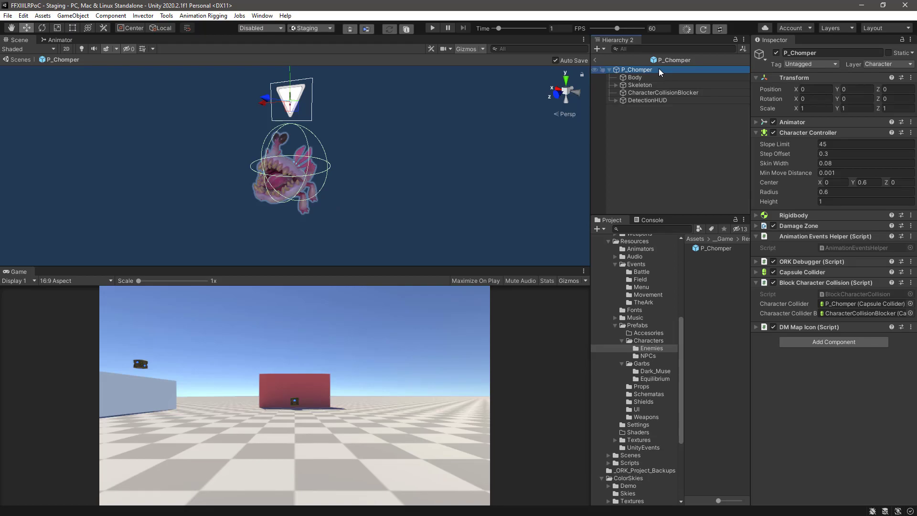
left_click(776, 53)
left_click(777, 53)
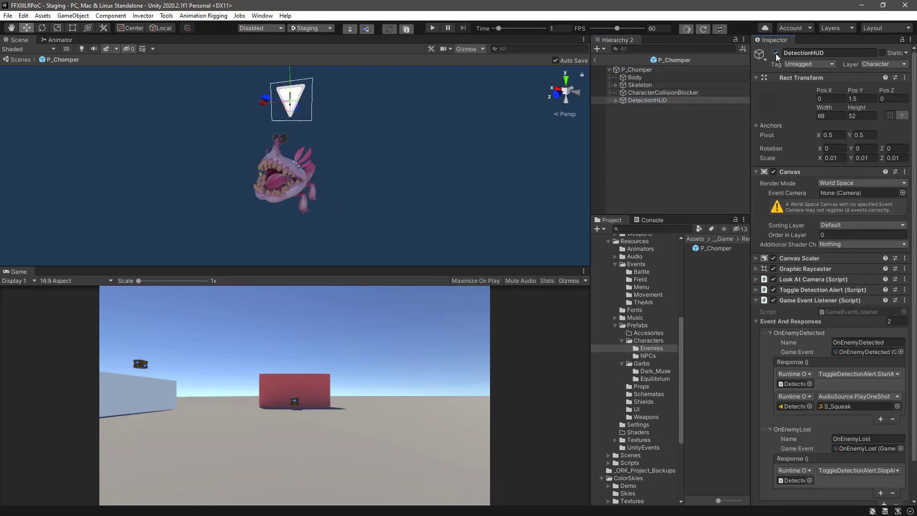
left_click(649, 72)
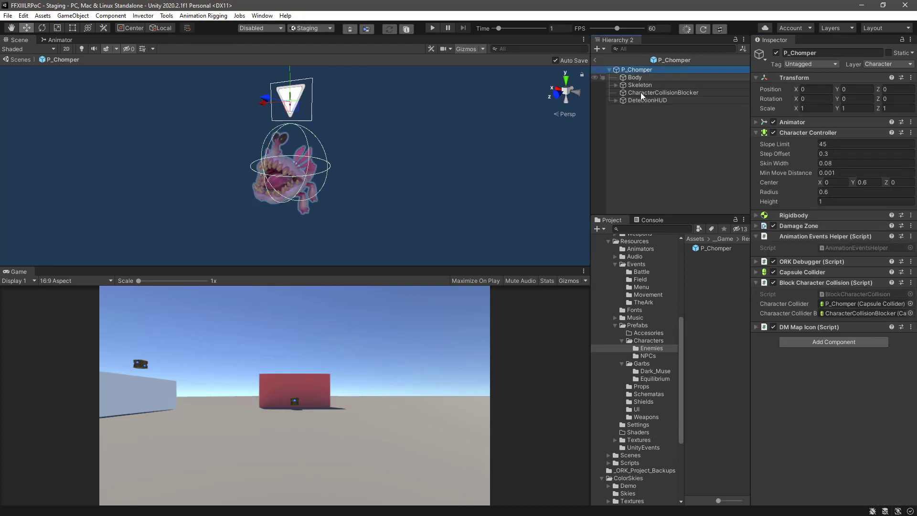
Add a Game Event Listener to P_Chomper with a new entry named OnBattleStart
left_click(811, 343)
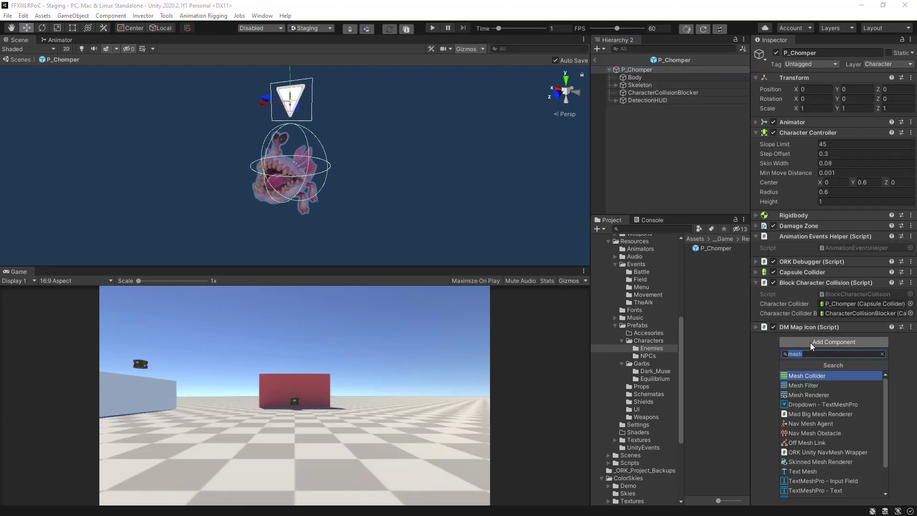
type("game eve")
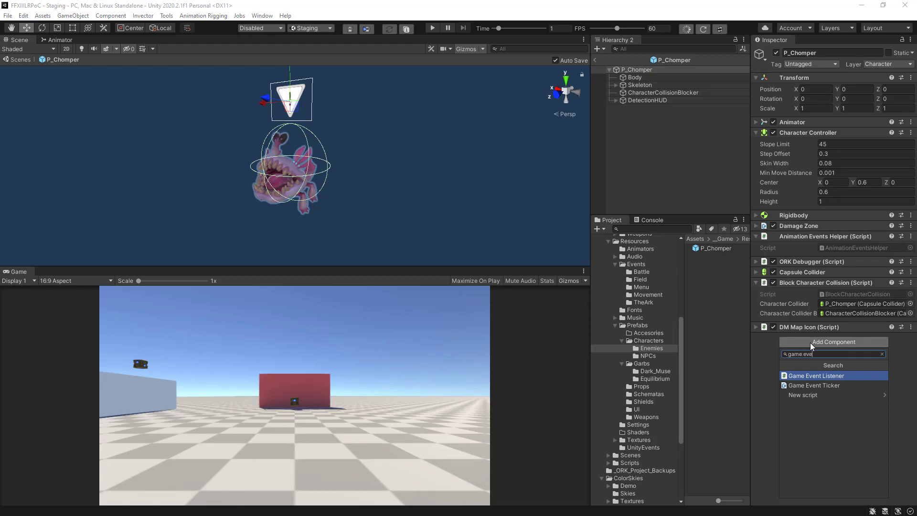
left_click(807, 376)
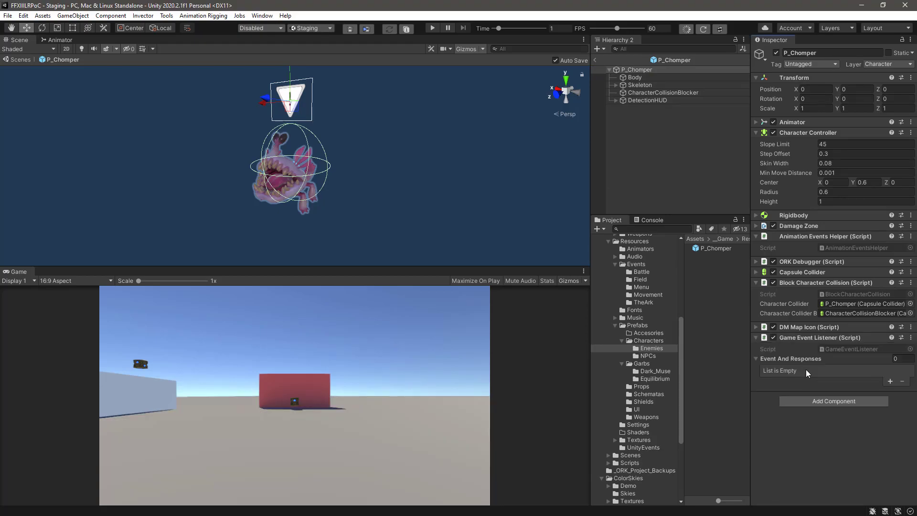
left_click(890, 381)
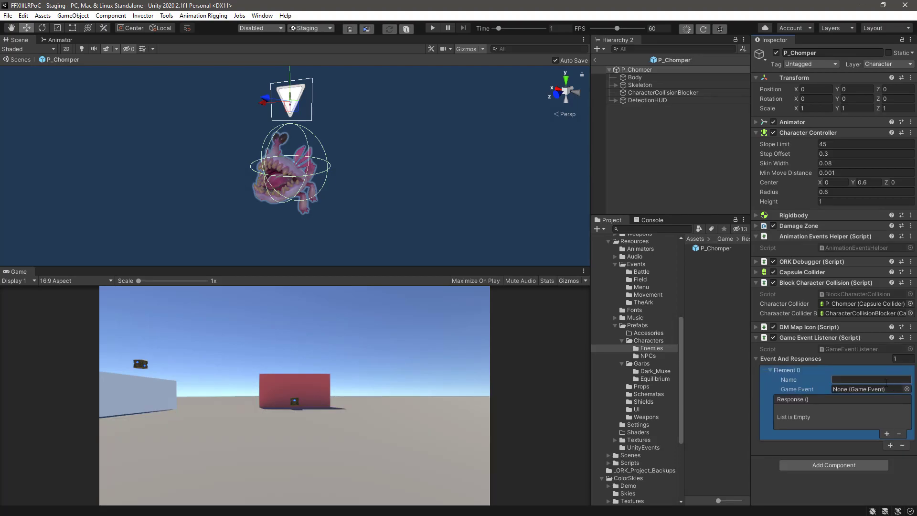
left_click(853, 381)
type("OnBa")
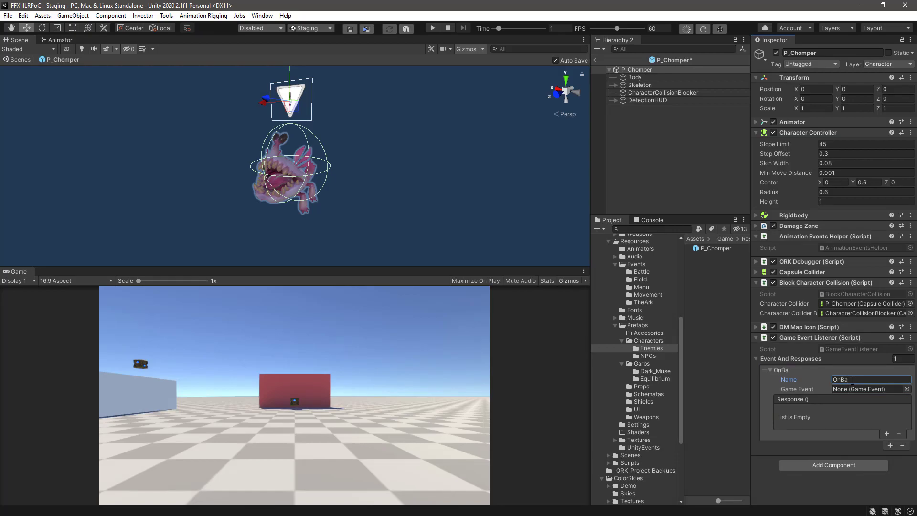
type("ttleS")
key("BackSpace")
key("BackSpace")
type("Start")
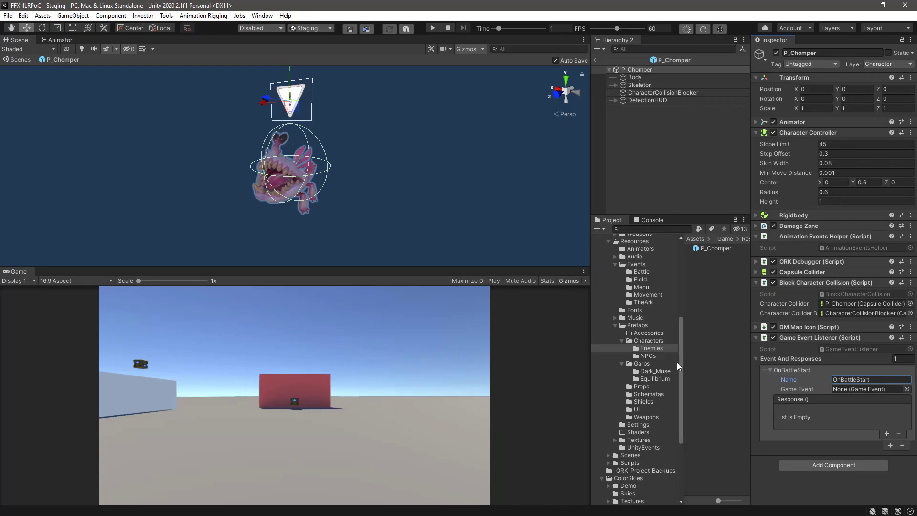
Assign OnBattleStartEvent with a DetectionHUD SetActive(false) response, then duplicate the entry
left_click(633, 447)
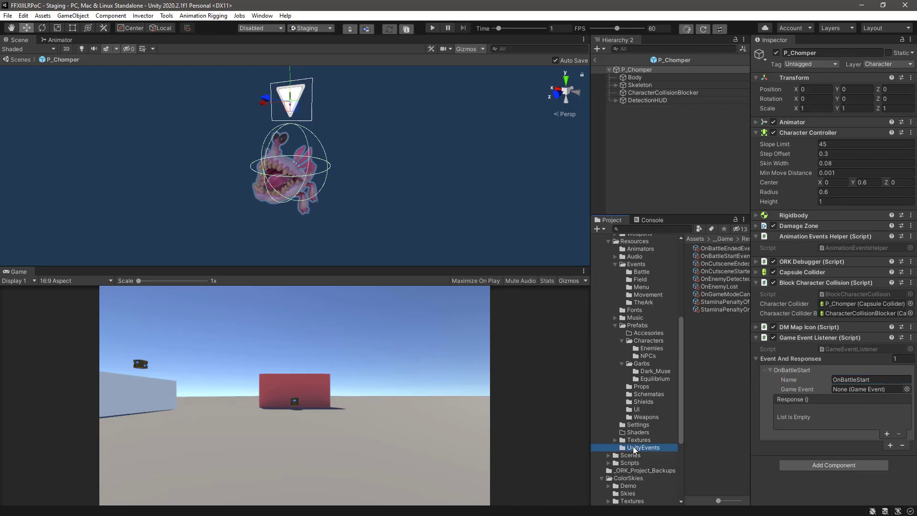
left_click_drag(717, 256, 841, 392)
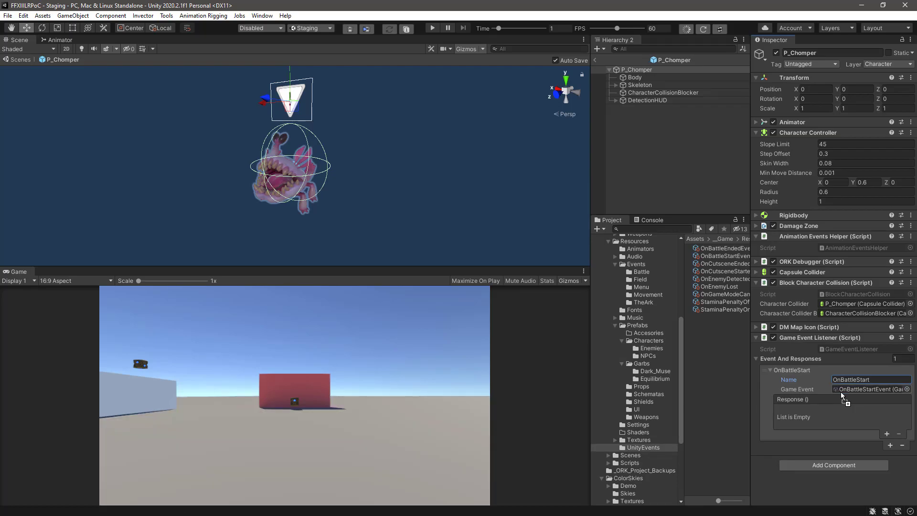
left_click(888, 433)
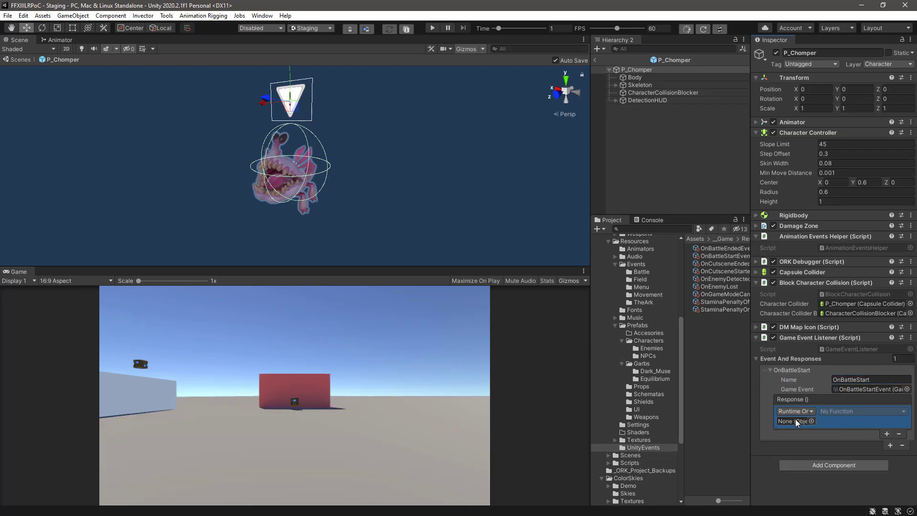
left_click_drag(652, 99, 791, 423)
left_click(856, 412)
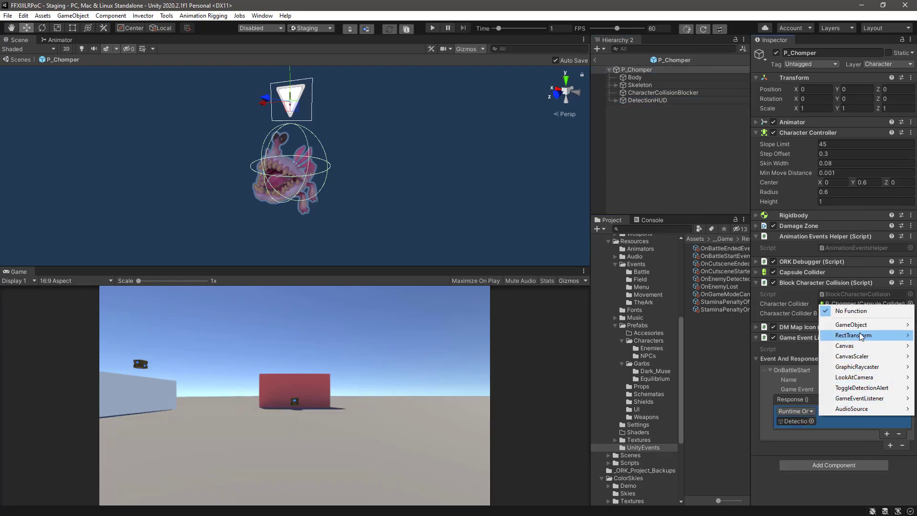
mouse_move(825, 330)
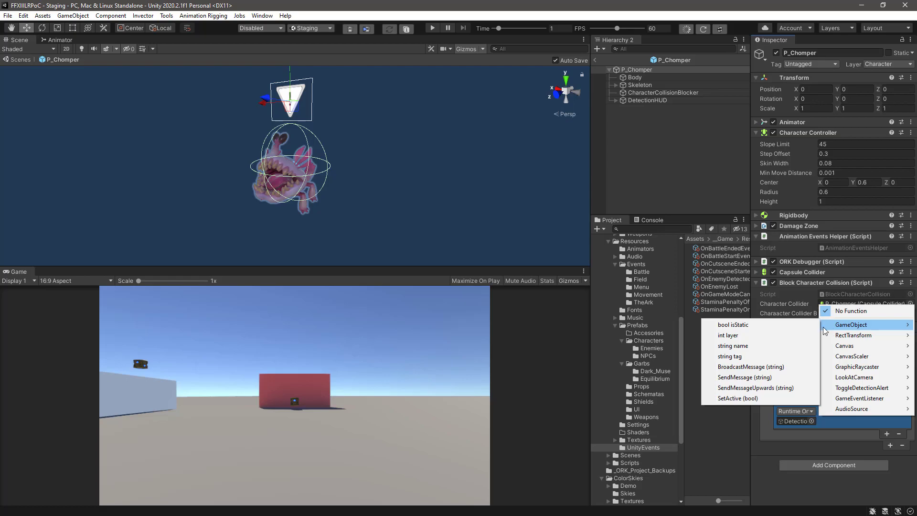
left_click(732, 399)
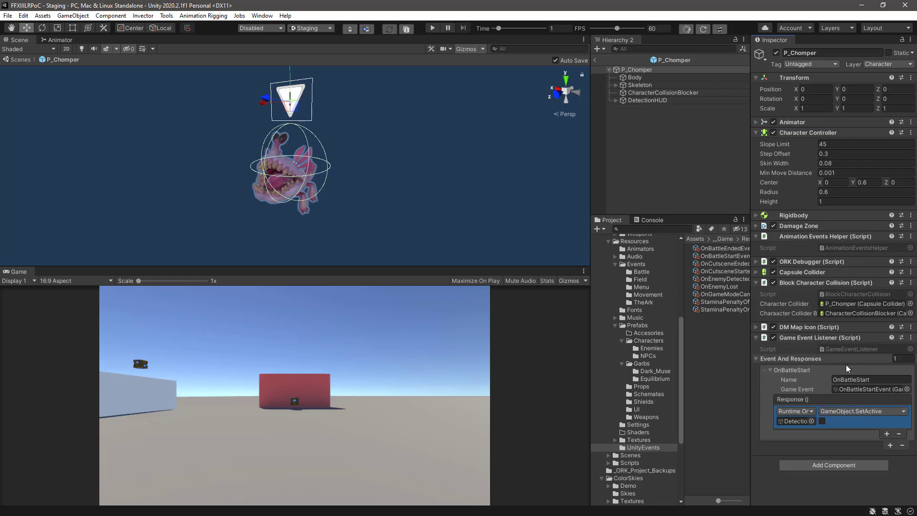
left_click(890, 446)
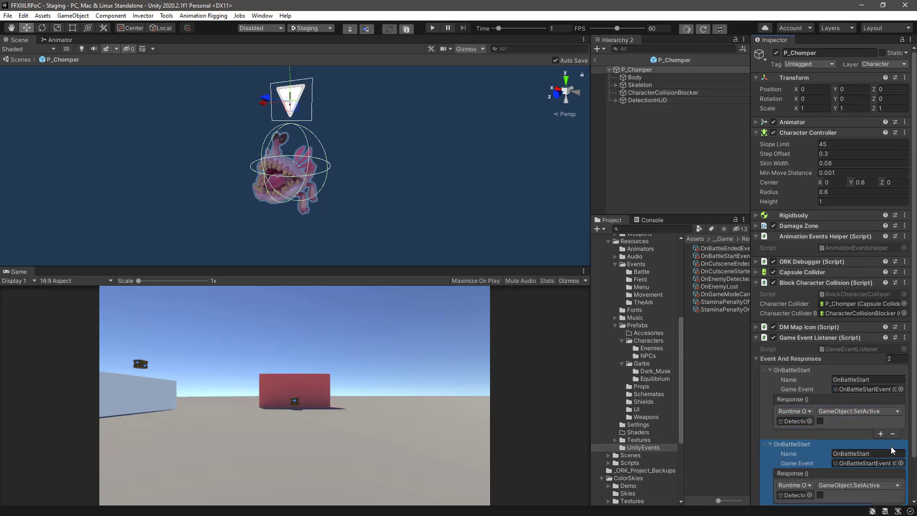
left_click(874, 454)
left_click(864, 454)
type("End")
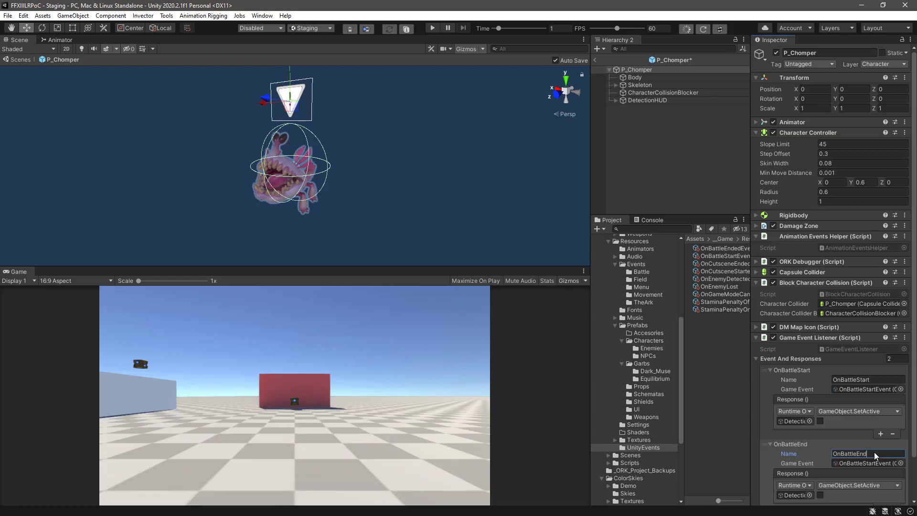
type("ed")
left_click_drag(735, 248, 855, 463)
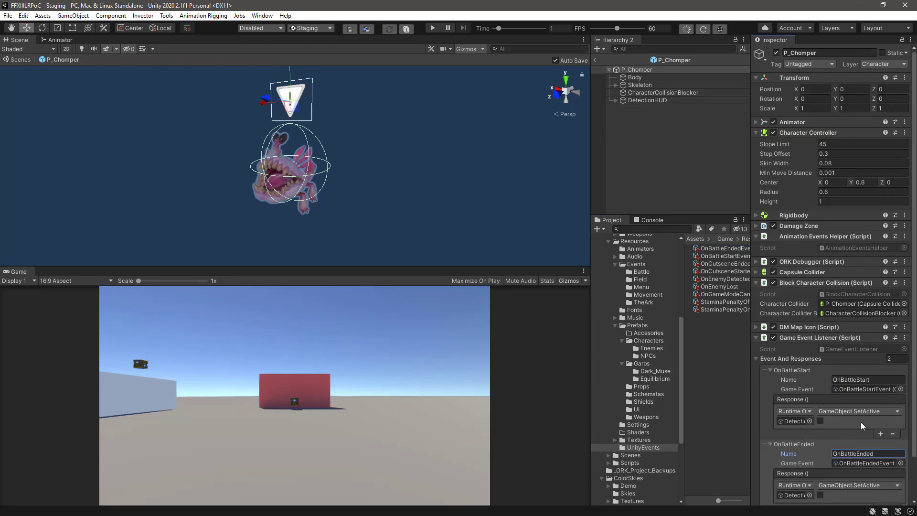
scroll(861, 423, "down", 3)
left_click(821, 450)
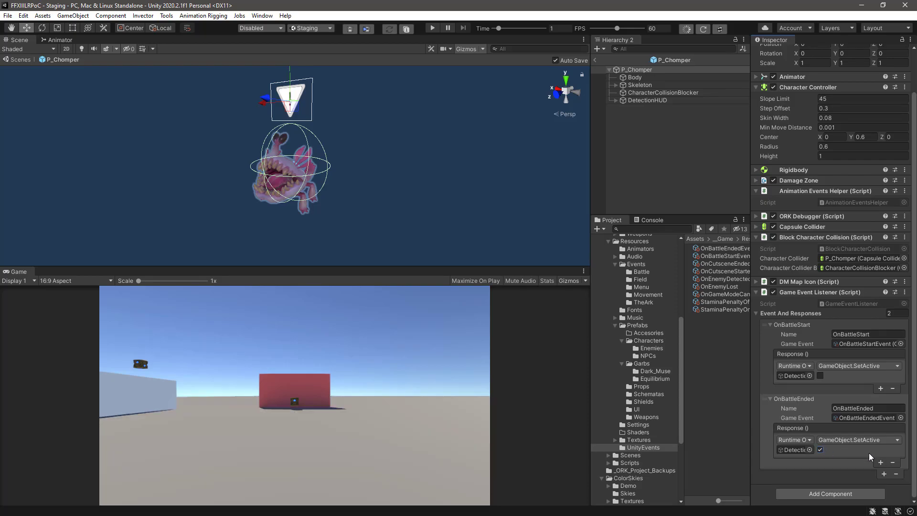
left_click(756, 292)
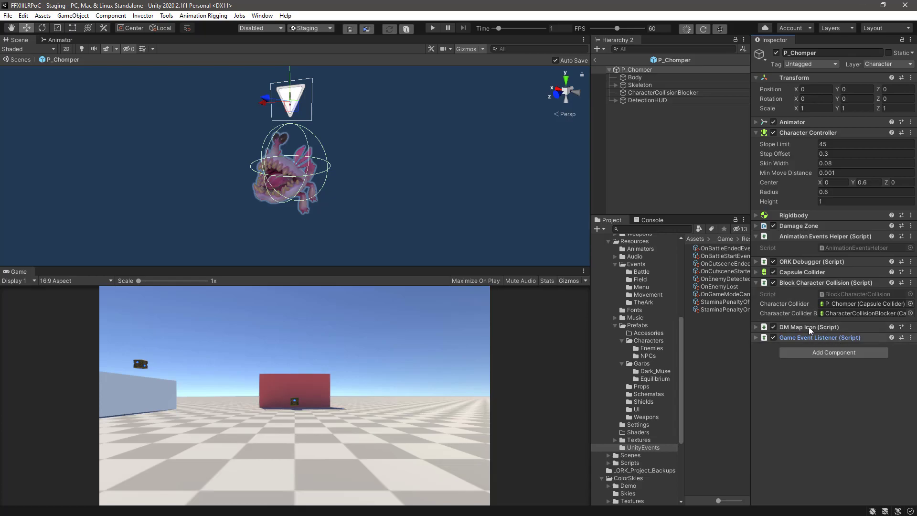
left_click(652, 71)
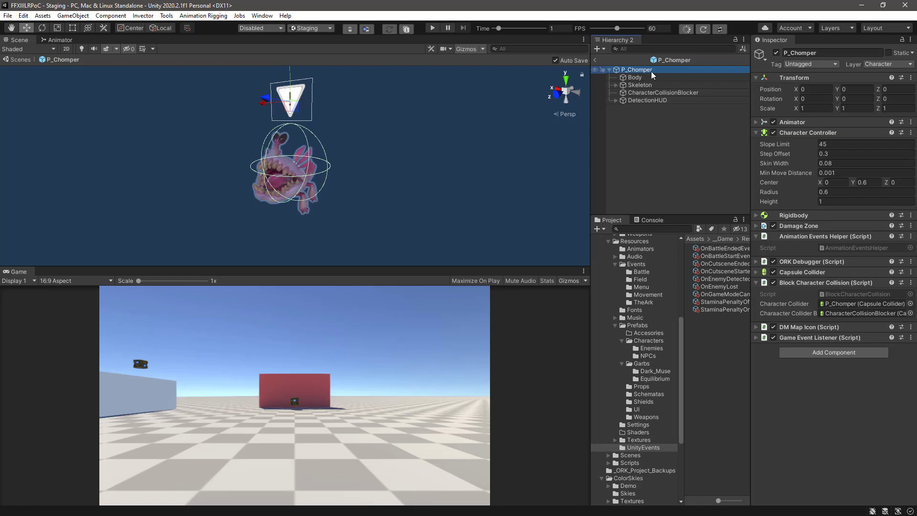
key("ctrl+z")
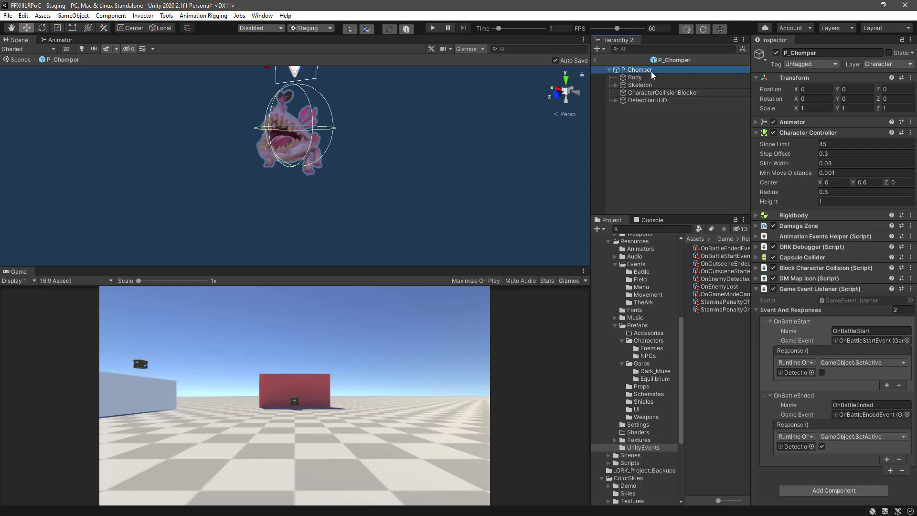
key("f")
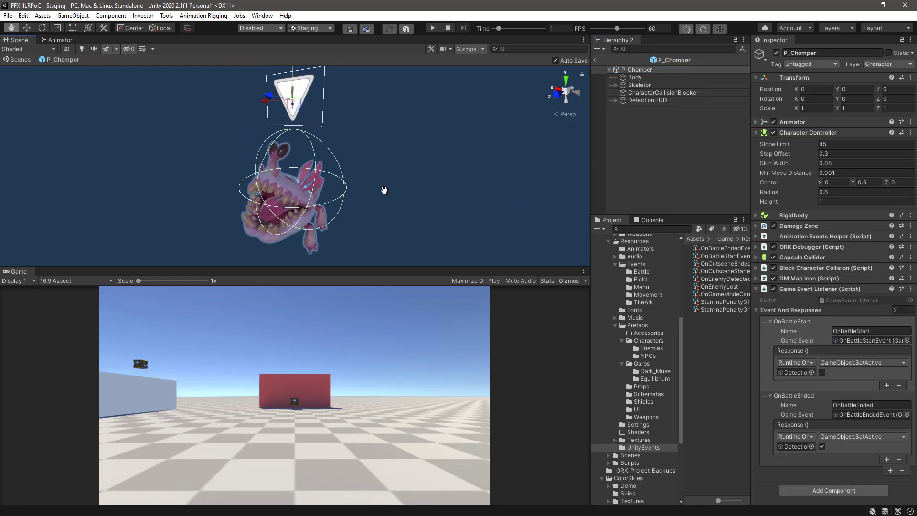
left_click_drag(412, 217, 274, 210, "alt")
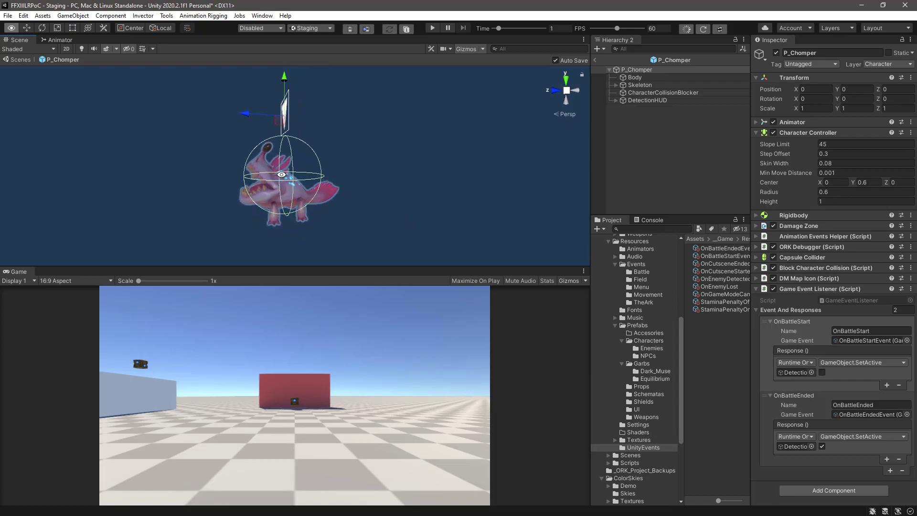
Create an empty child under P_Chomper named BattleComponent
right_click(674, 70)
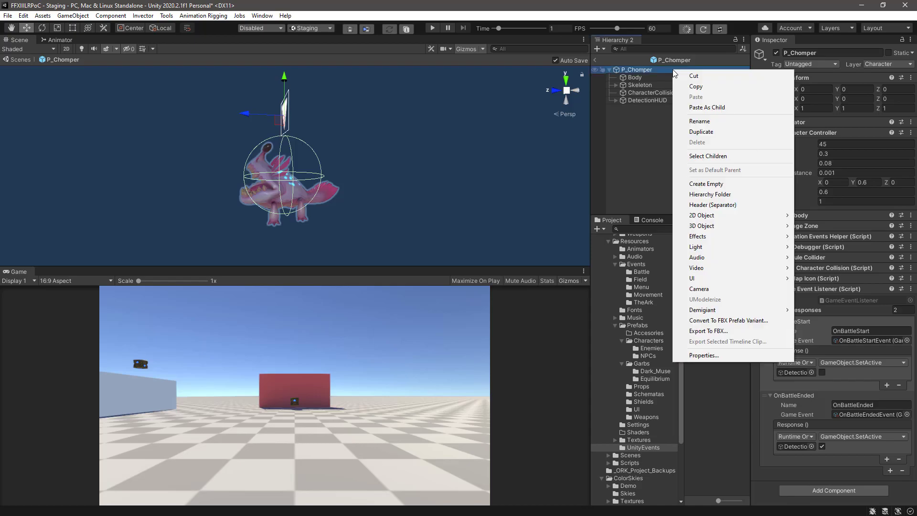
left_click(681, 184)
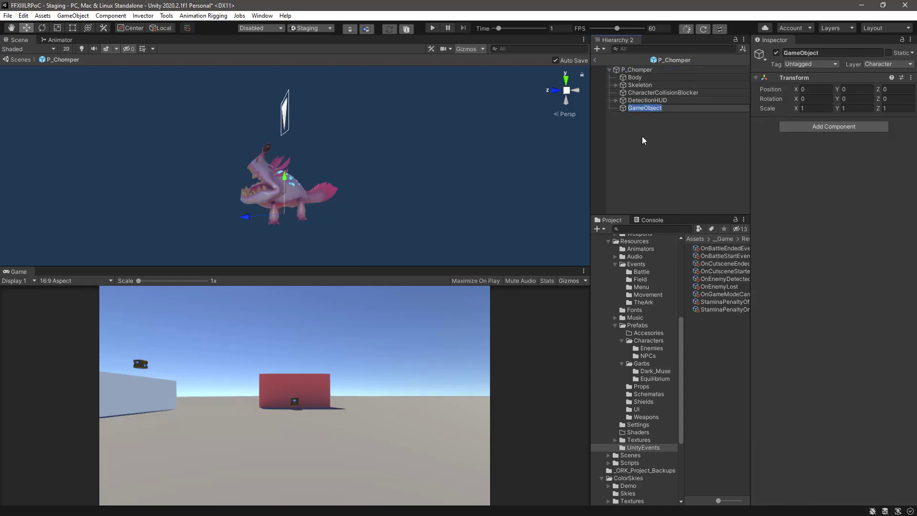
type("BattleComponent")
key("Return")
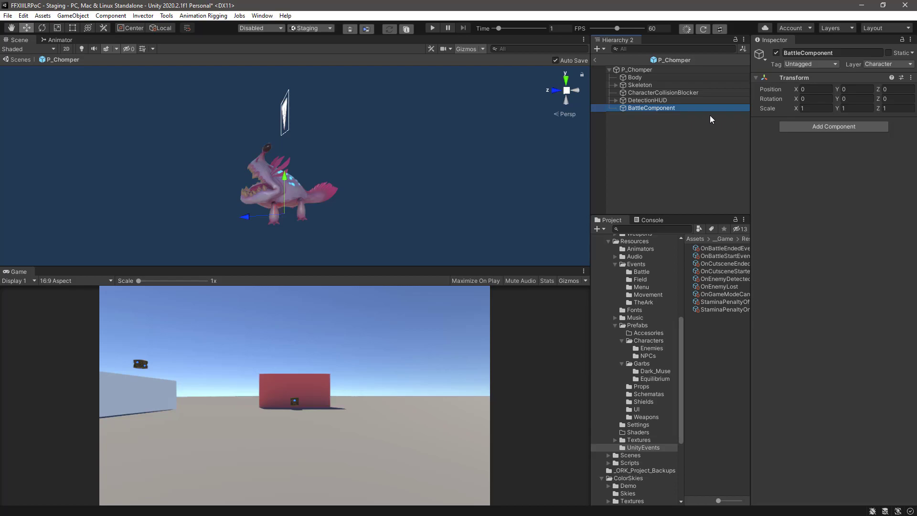
Set BattleComponent's Position Y to 0.5 and its Scale to 1.72 on all axes
left_click(853, 88)
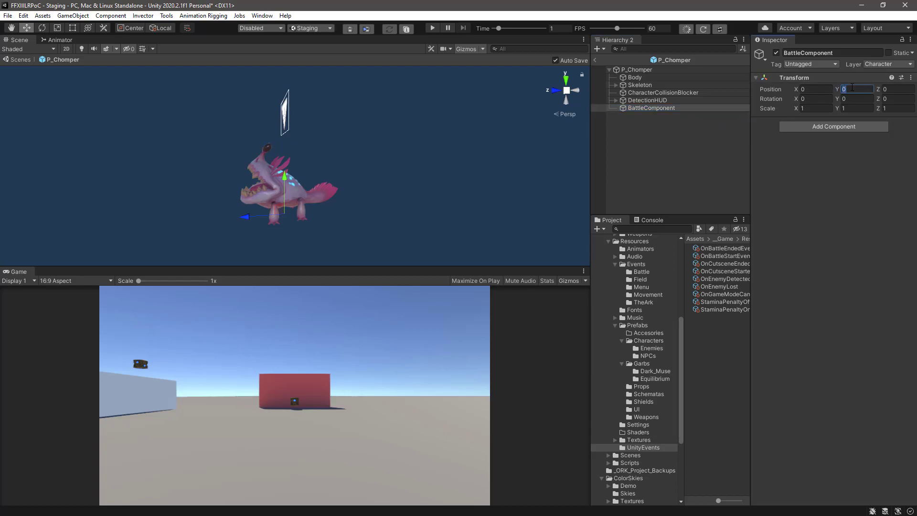
type("0.5")
left_click(808, 108)
type("1.72")
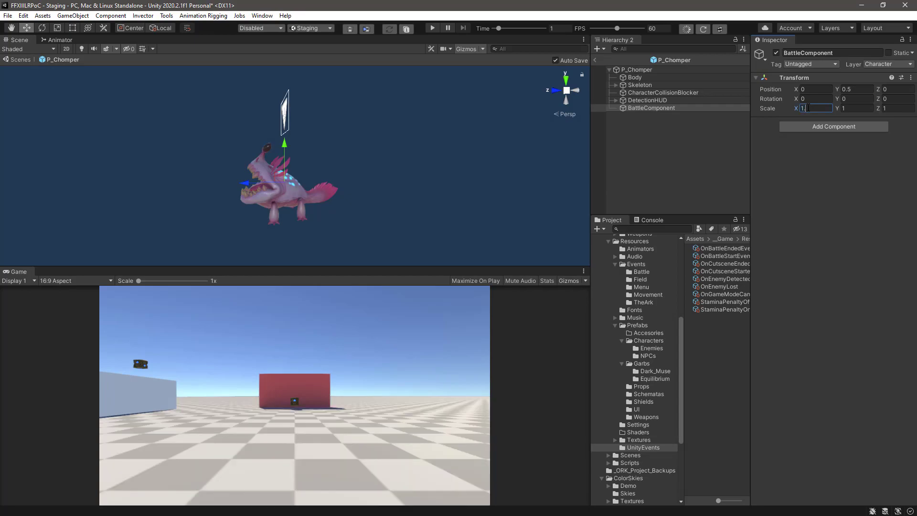
left_click(855, 107)
type("1.72")
left_click(893, 109)
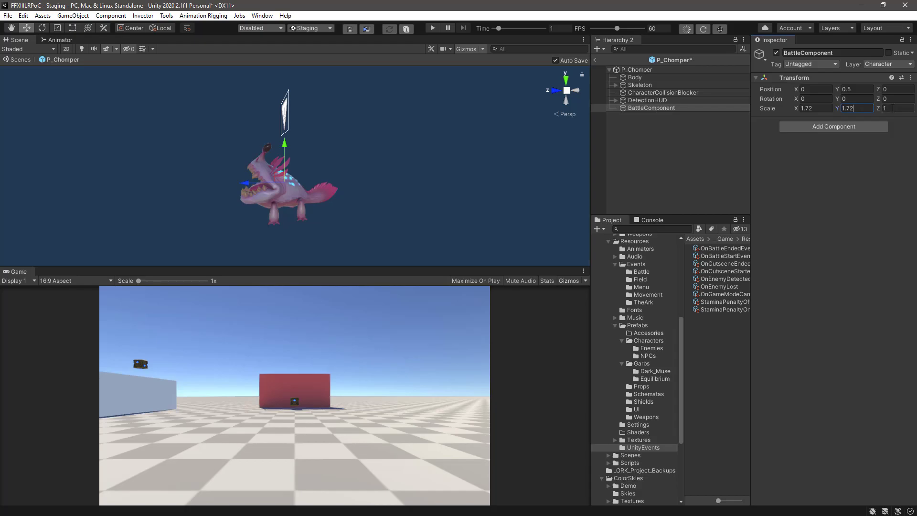
type("1.72")
left_click(852, 127)
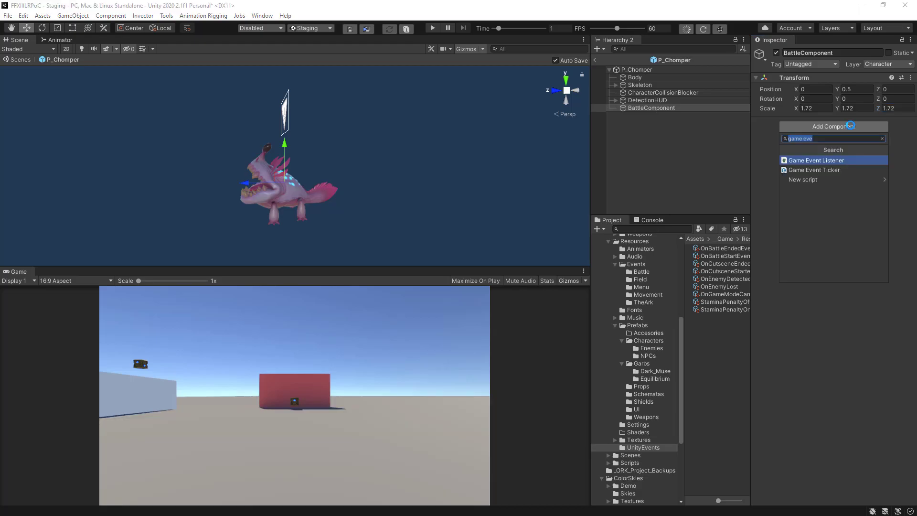
Add a Sphere Collider to BattleComponent, mark it Is Trigger, and set Radius to 0.7
type("spe")
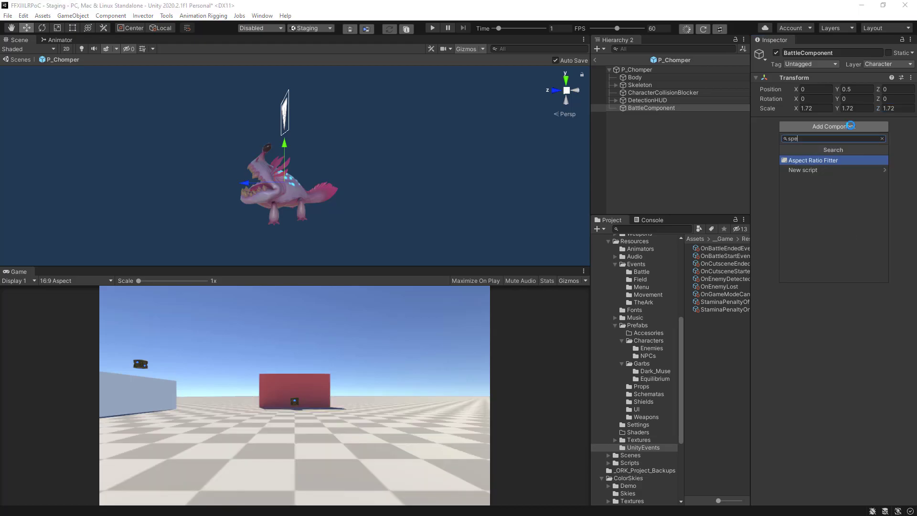
key("BackSpace")
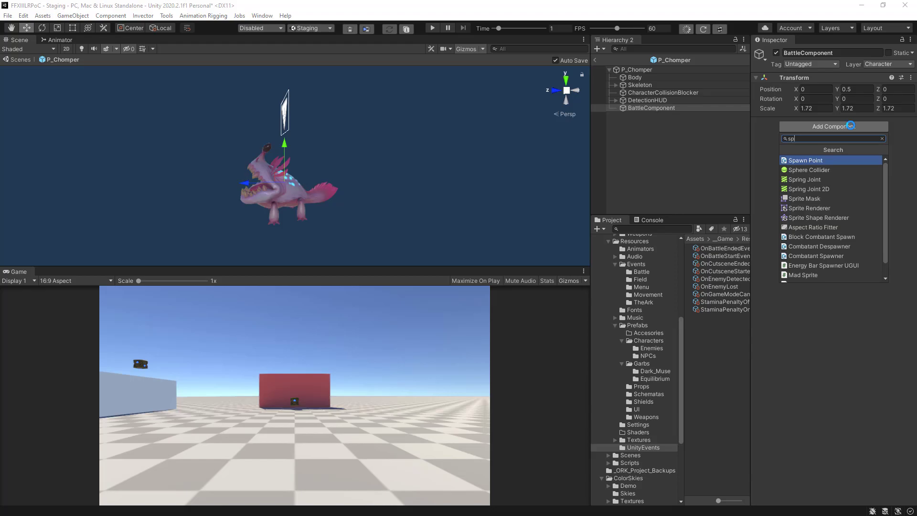
left_click(816, 173)
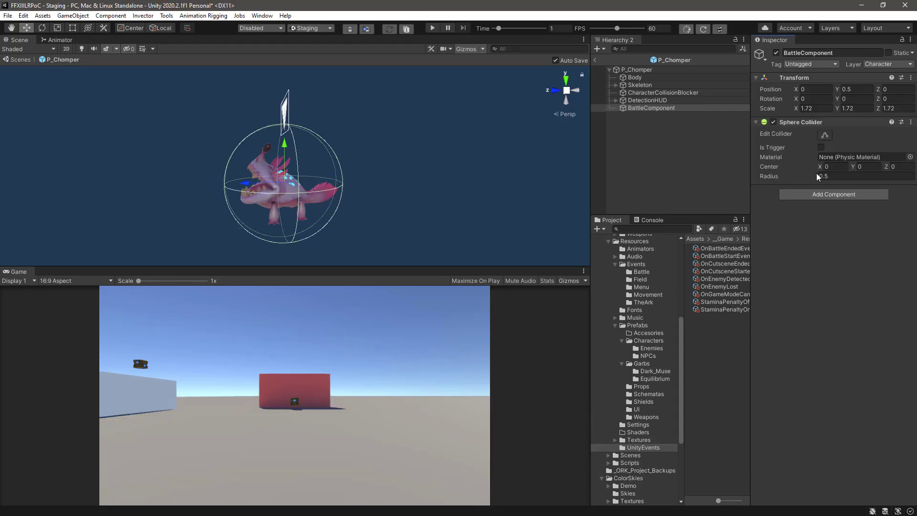
left_click(821, 147)
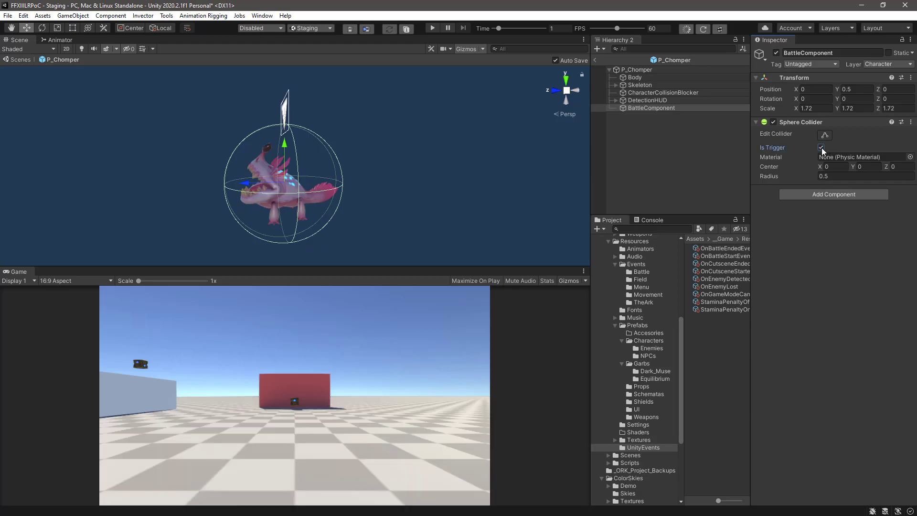
left_click(843, 175)
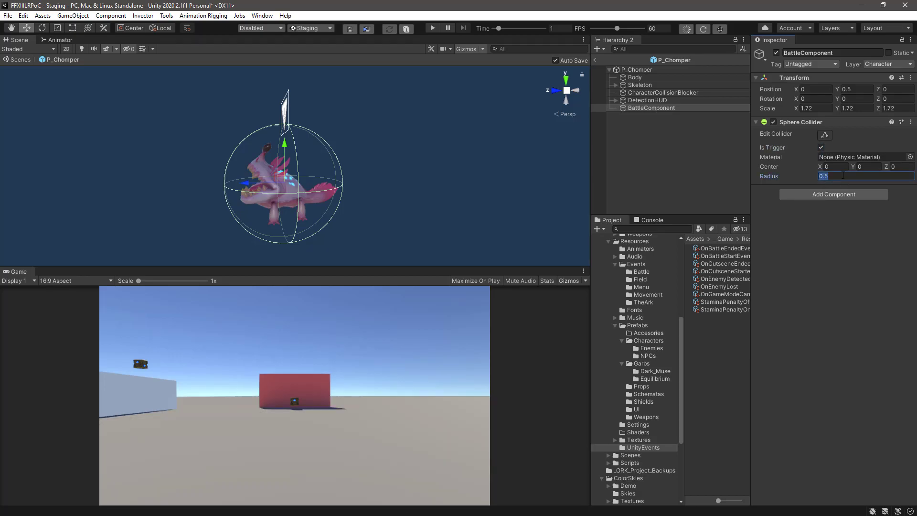
type(".7")
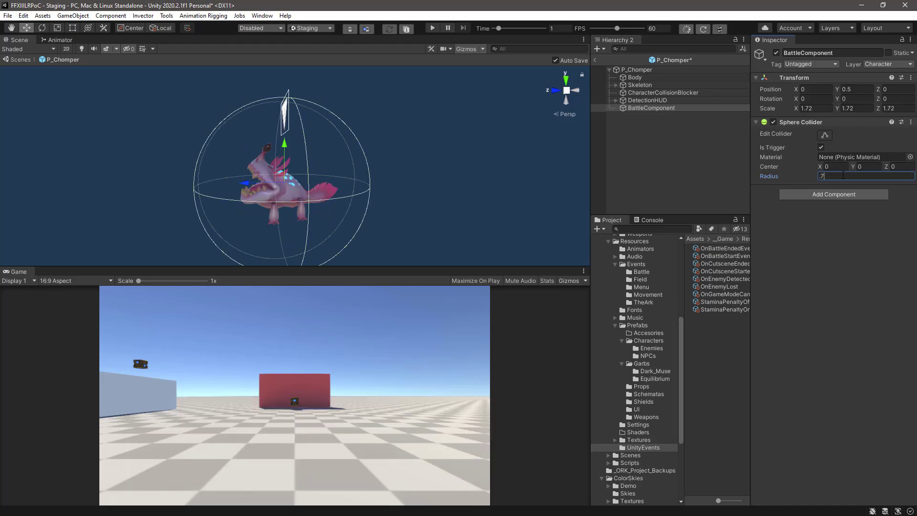
left_click_drag(409, 199, 385, 190, "alt")
left_click_drag(293, 212, 272, 217, "alt")
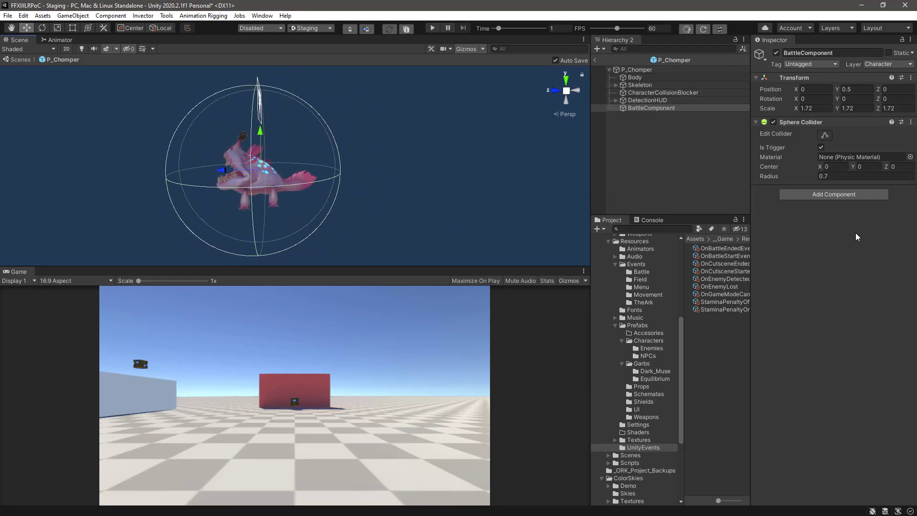
left_click(853, 197)
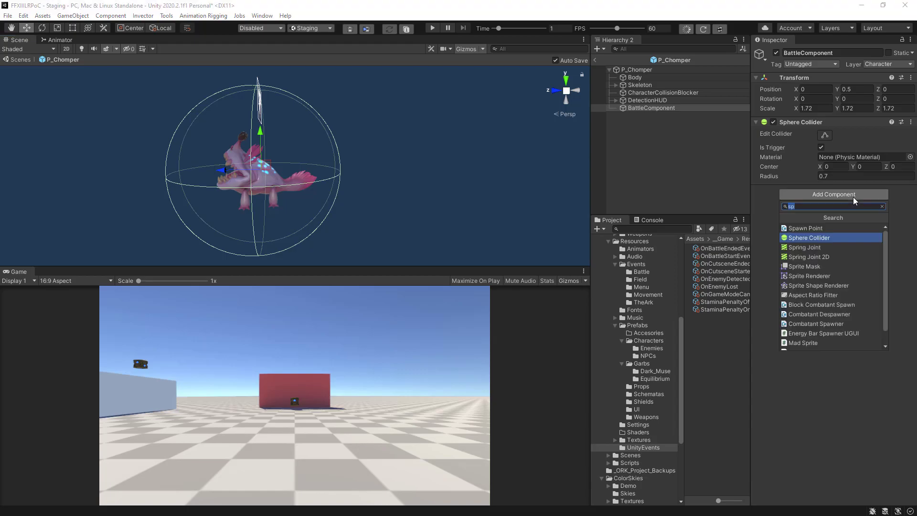
Add a Battle Component set to Real Time, no scene ID, no escape, No Grid, Trigger Enter start
type("battl")
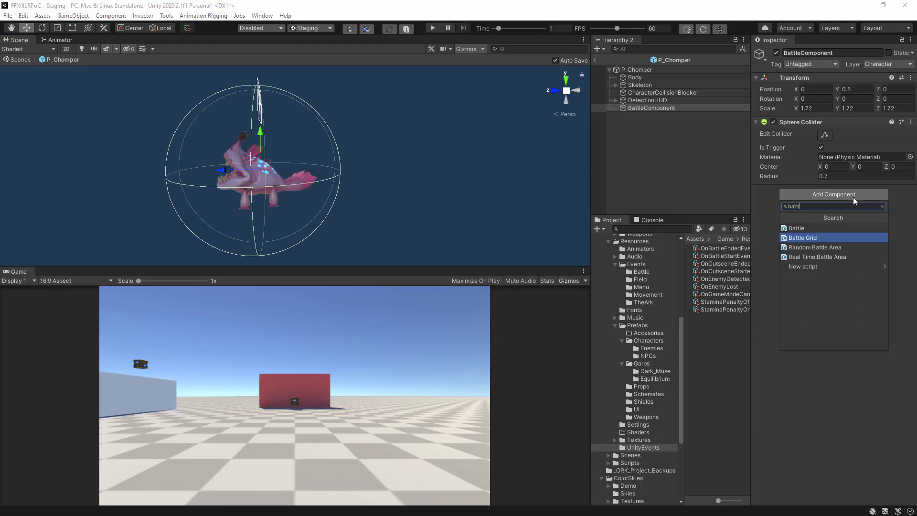
left_click(795, 228)
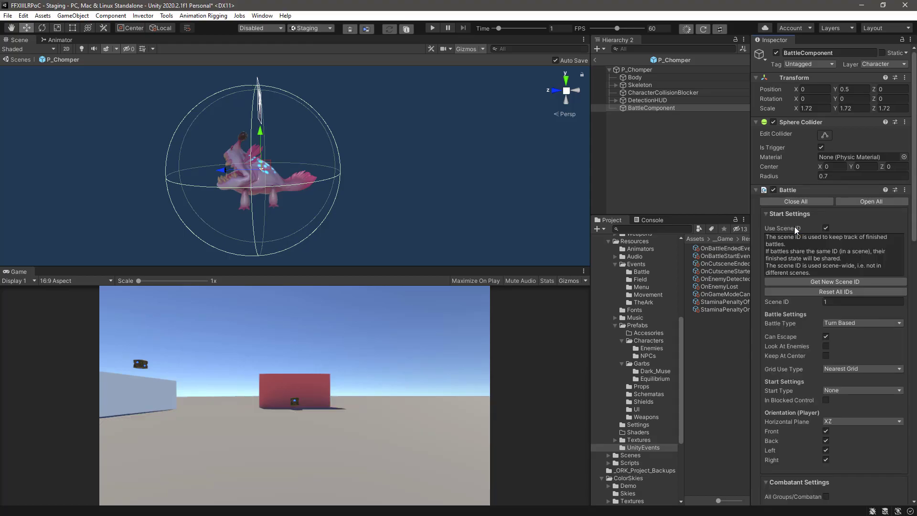
left_click_drag(750, 213, 679, 219)
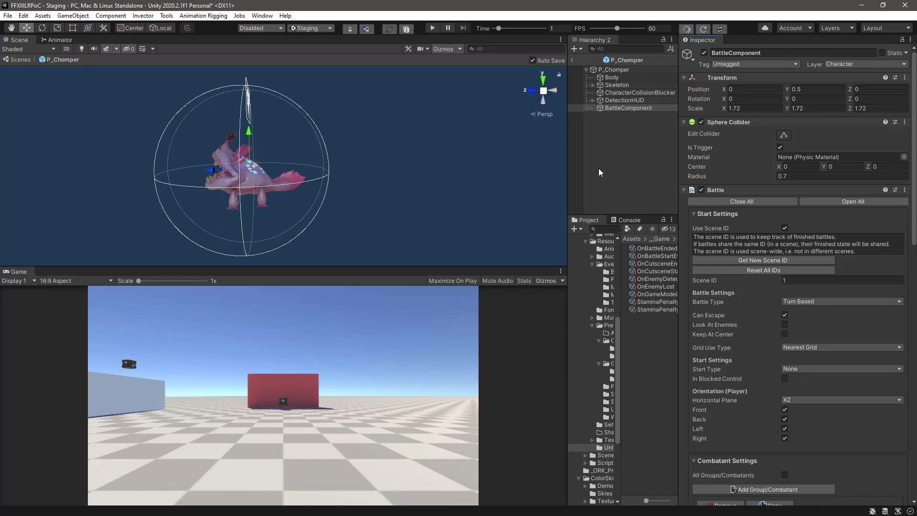
left_click(785, 228)
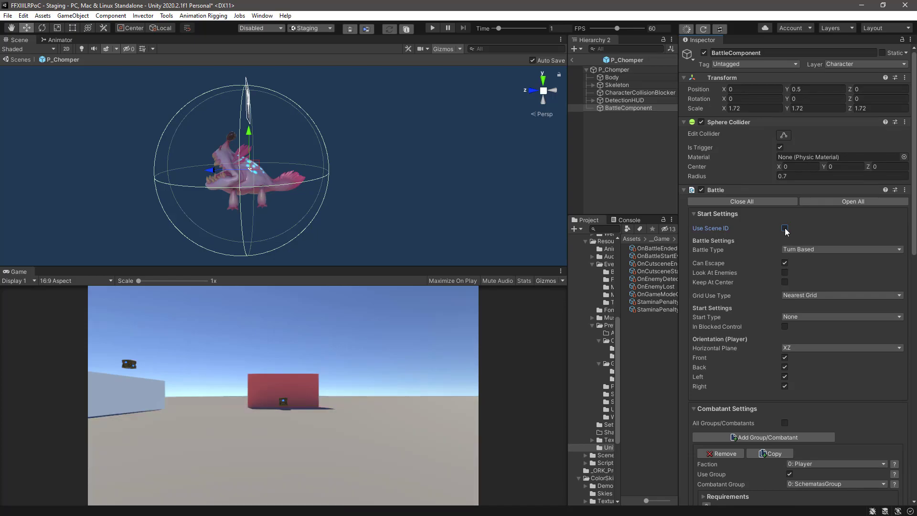
left_click(847, 249)
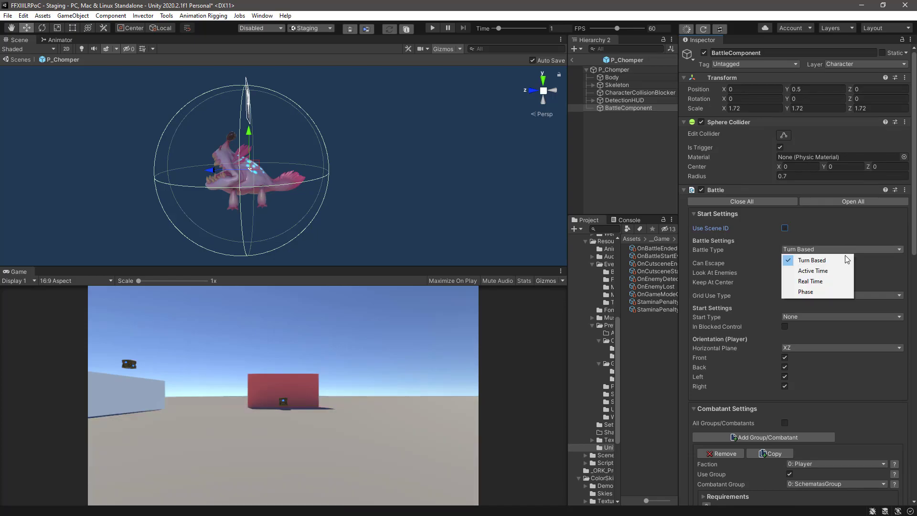
left_click(840, 277)
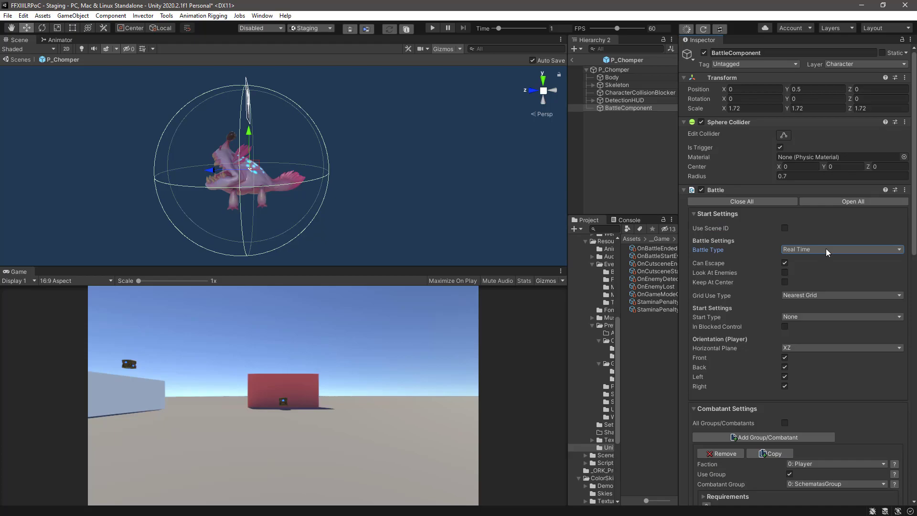
left_click(785, 263)
left_click(785, 273)
left_click(785, 282)
left_click(792, 294)
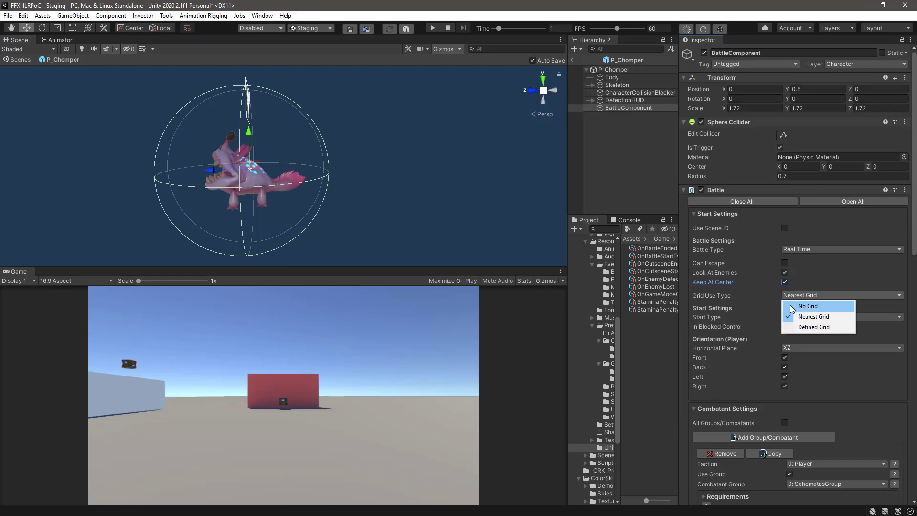
left_click(791, 305)
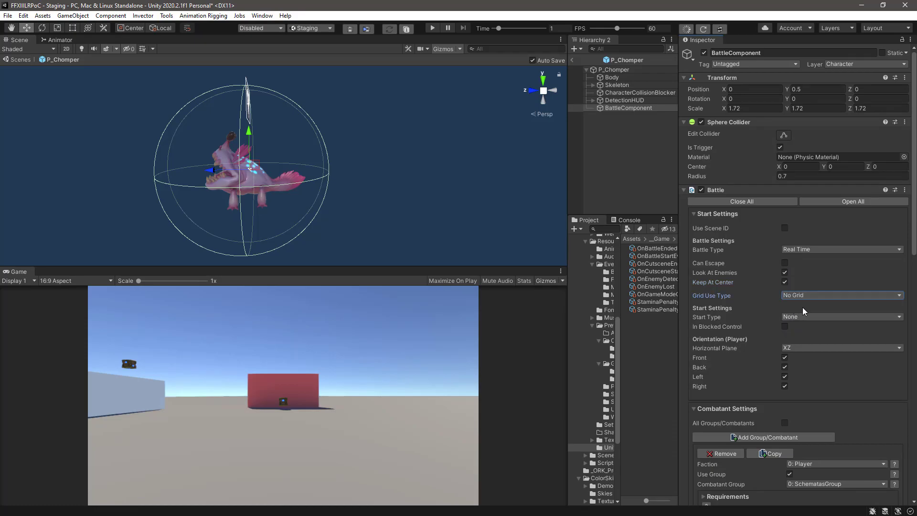
left_click(807, 317)
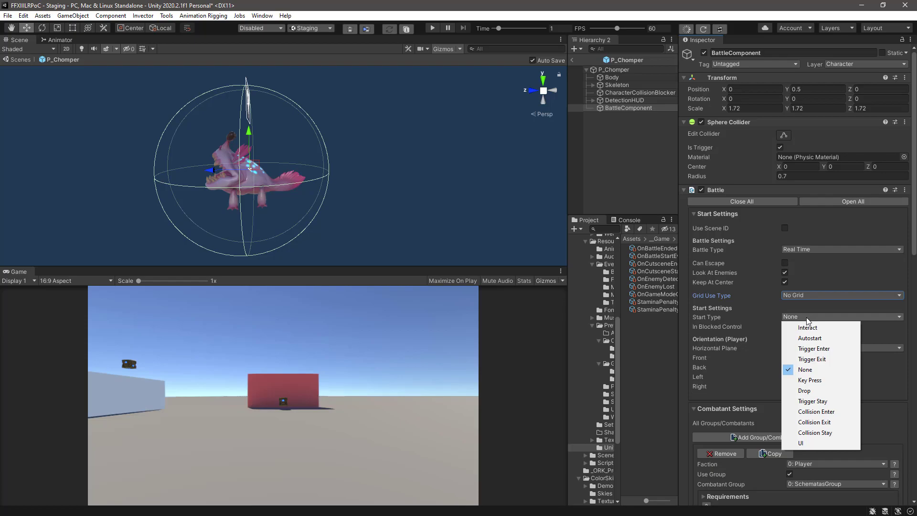
left_click(812, 348)
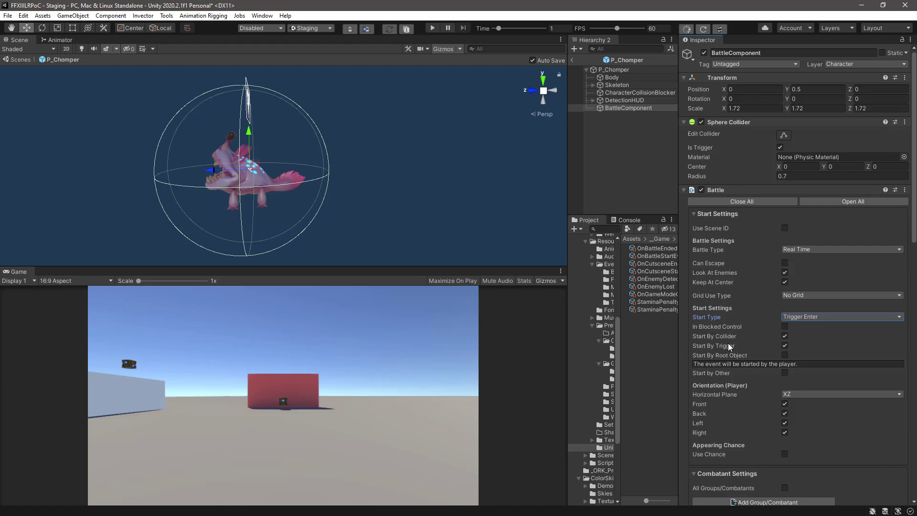
Let other objects start the battle only when their tag matches Weapon
scroll(824, 346, "down", 6)
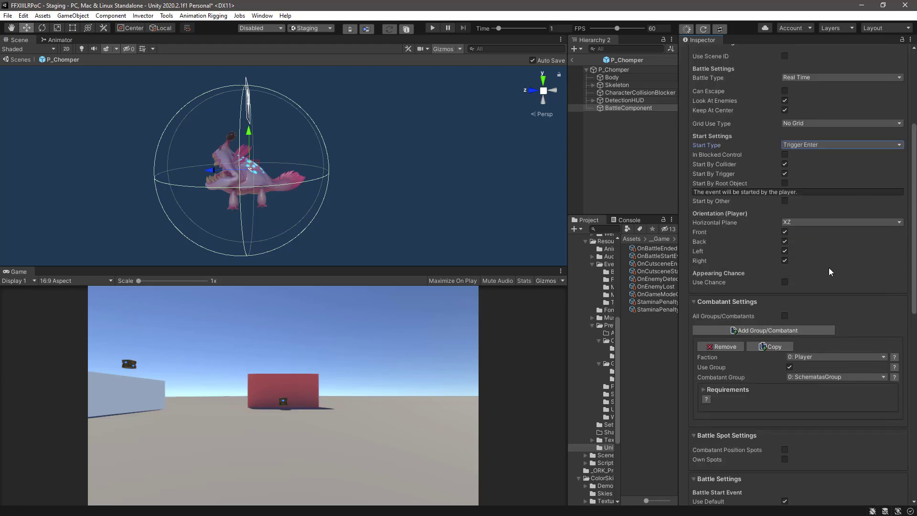
left_click(785, 201)
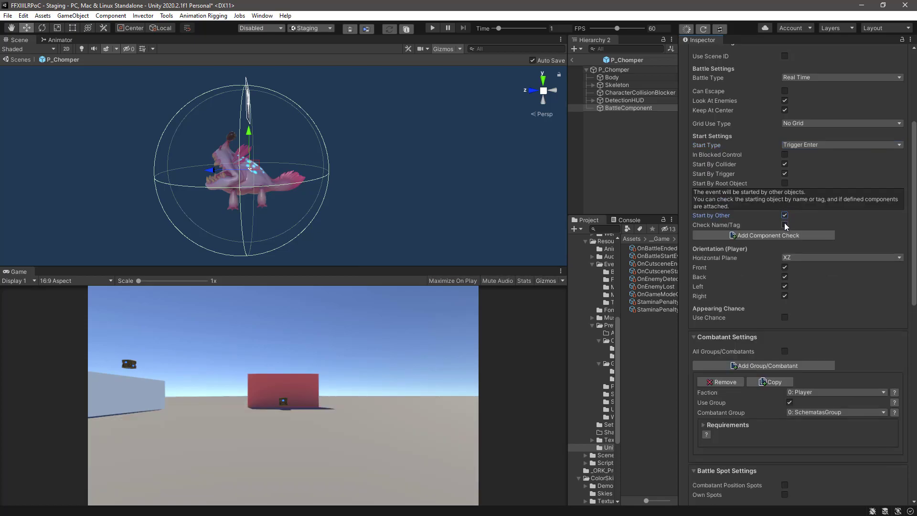
left_click(784, 224)
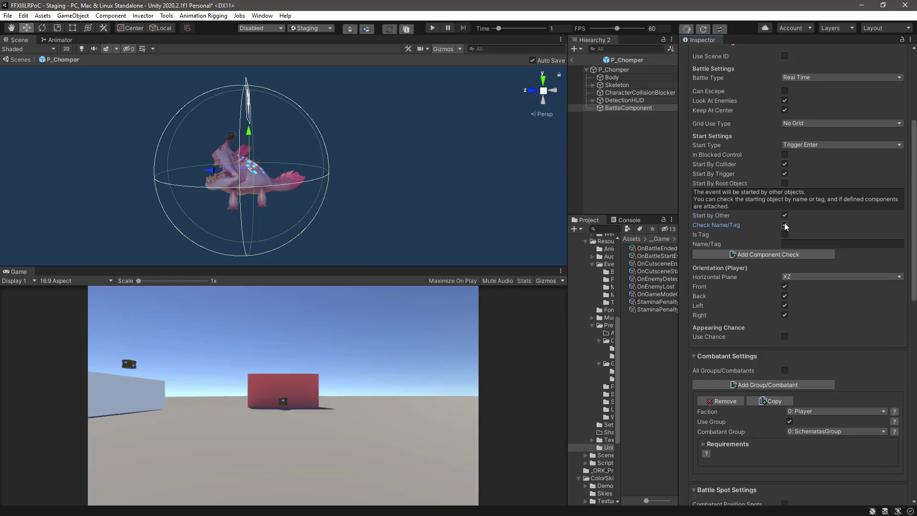
left_click(785, 235)
left_click(802, 243)
type("Weapon")
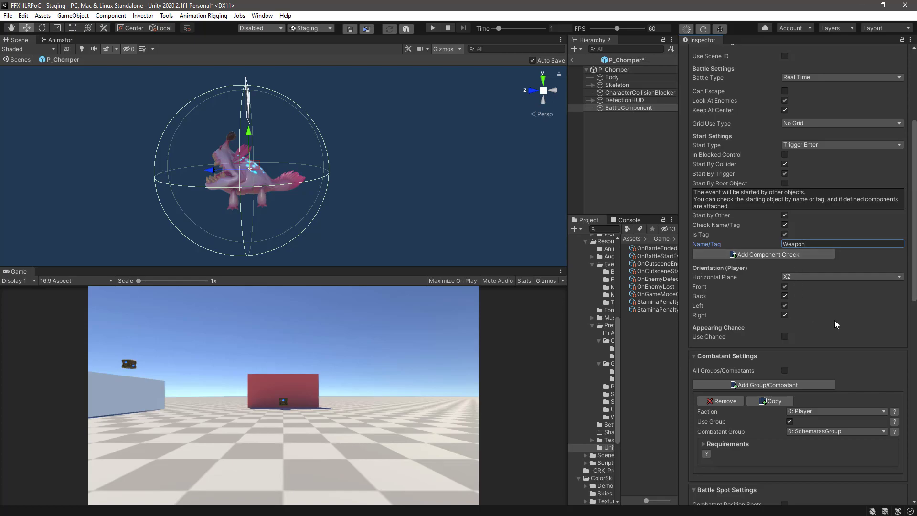
scroll(835, 322, "down", 3)
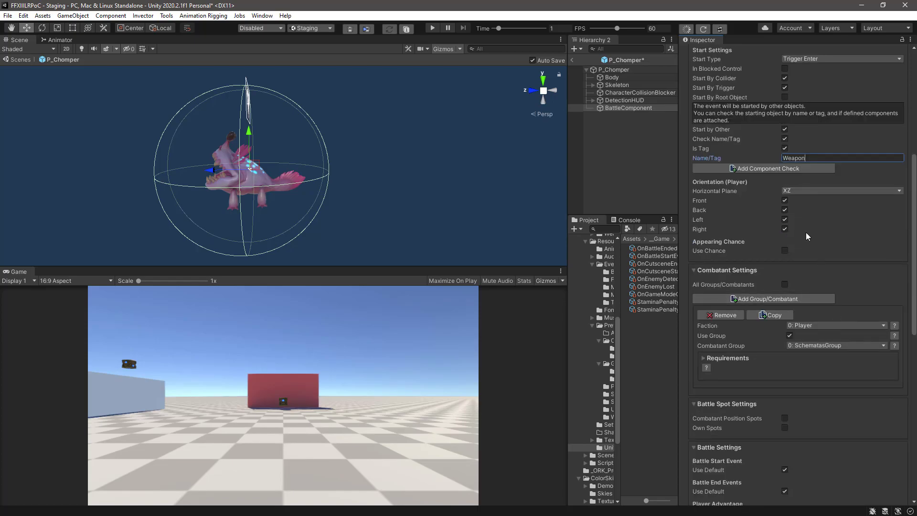
Put 3: Chomper on the 1: Enemies faction as a single combatant, then add another combatant entry
scroll(807, 232, "down", 6)
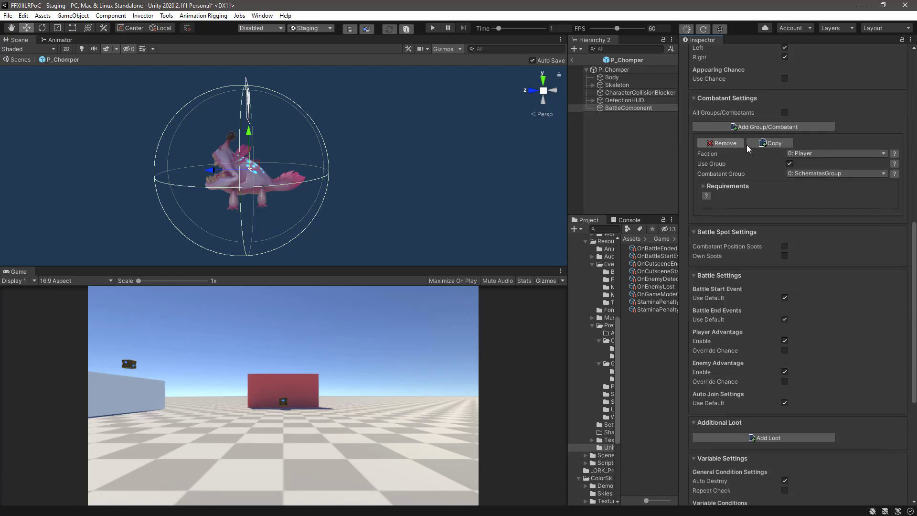
left_click(825, 152)
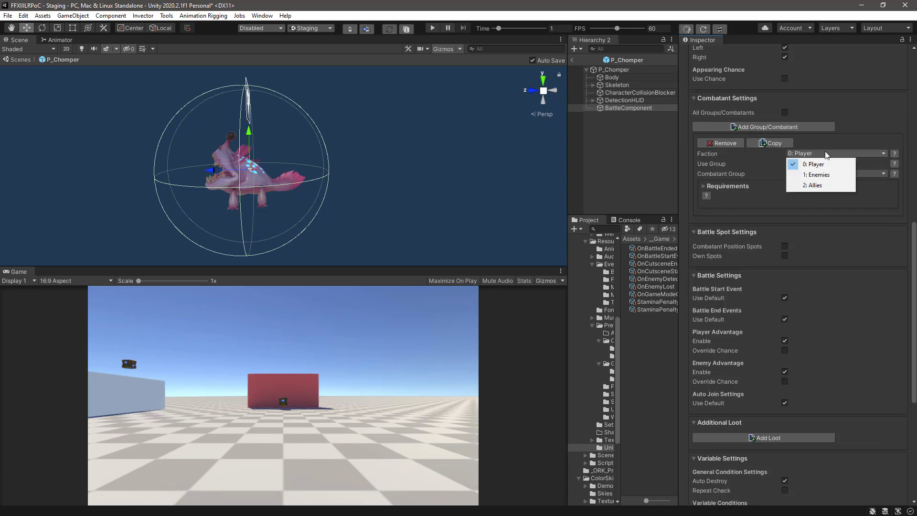
left_click(818, 175)
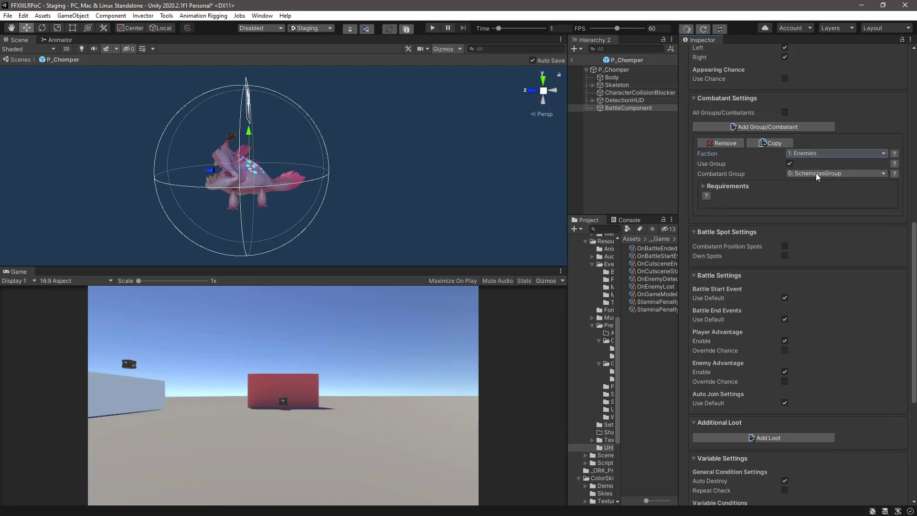
left_click(848, 175)
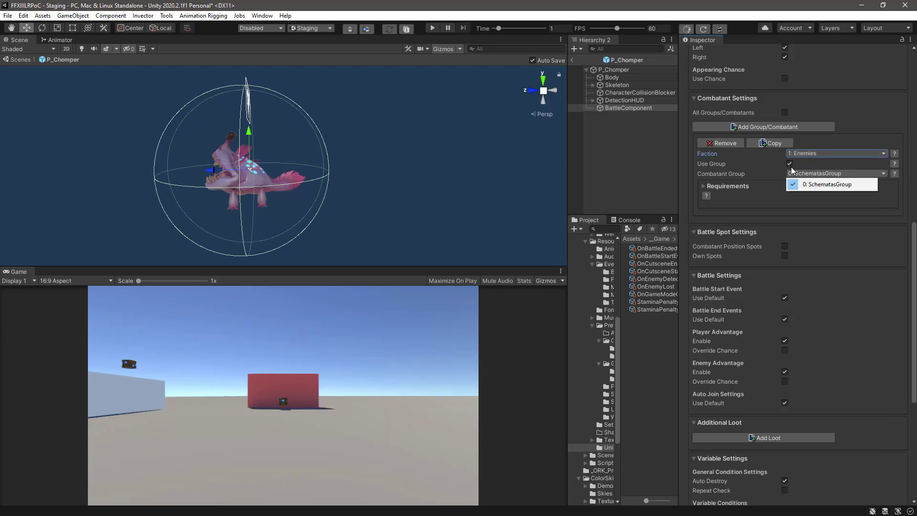
left_click(789, 165)
left_click(789, 164)
left_click(828, 174)
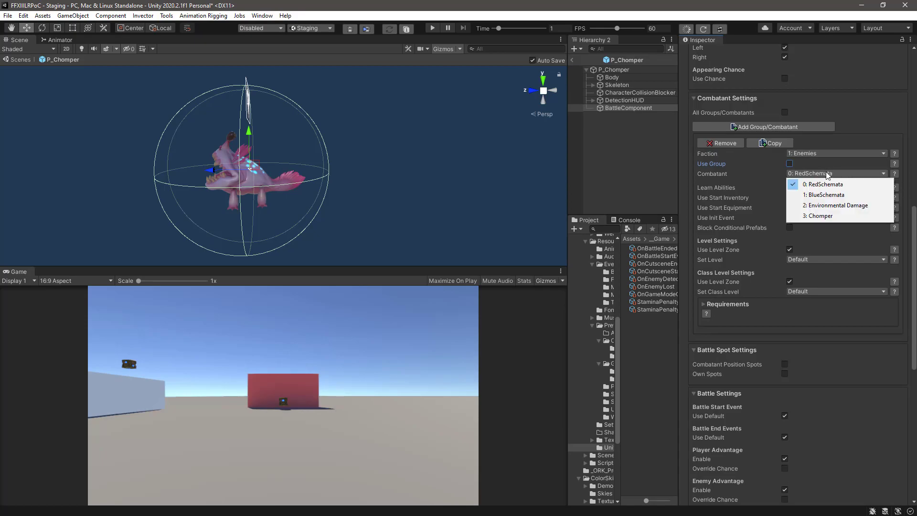
left_click(822, 216)
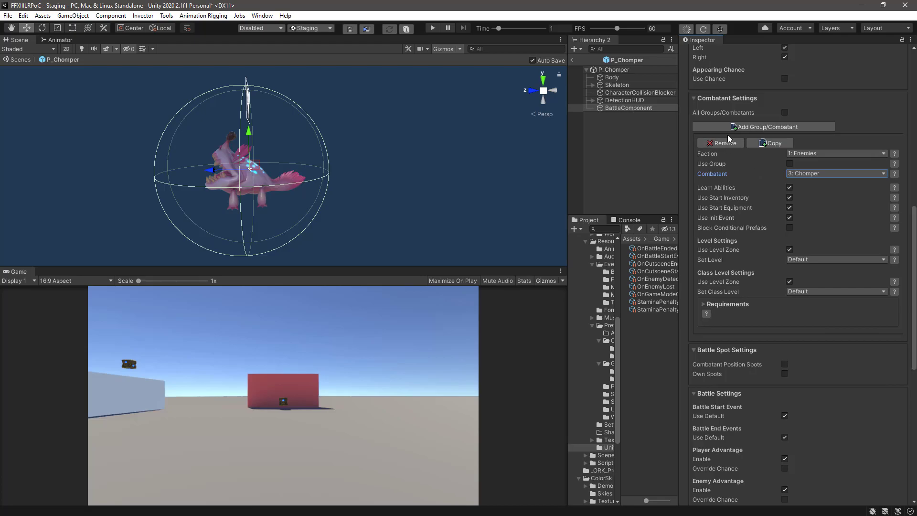
left_click(778, 126)
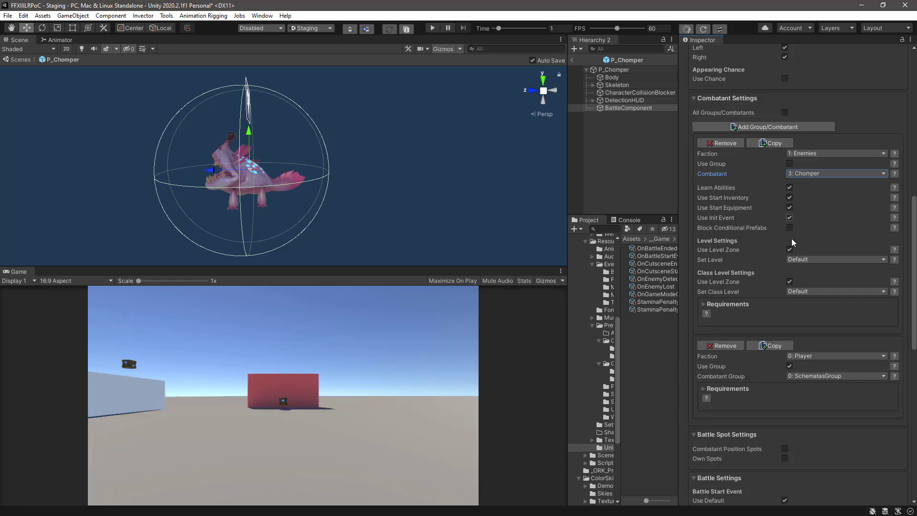
scroll(839, 321, "down", 6)
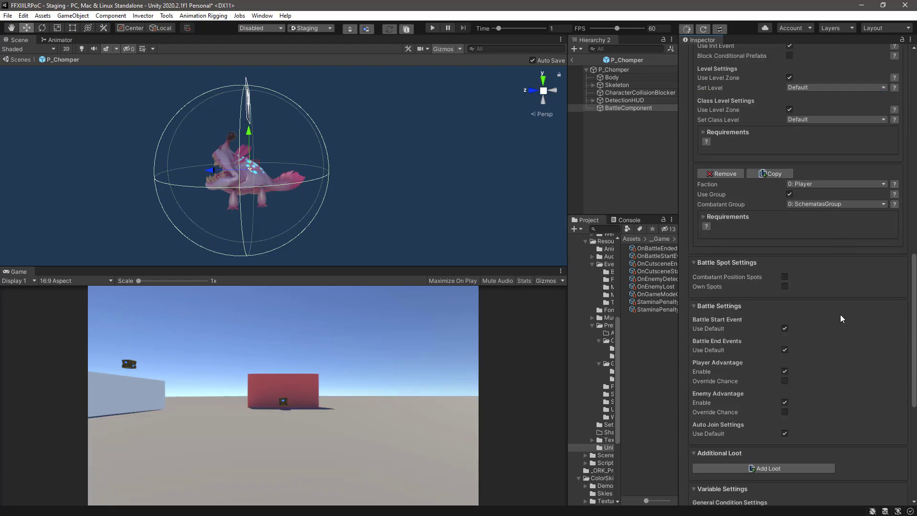
Keep SchematasGroup for the player entry and enable Combatant Position Spots
left_click(819, 205)
left_click(816, 214)
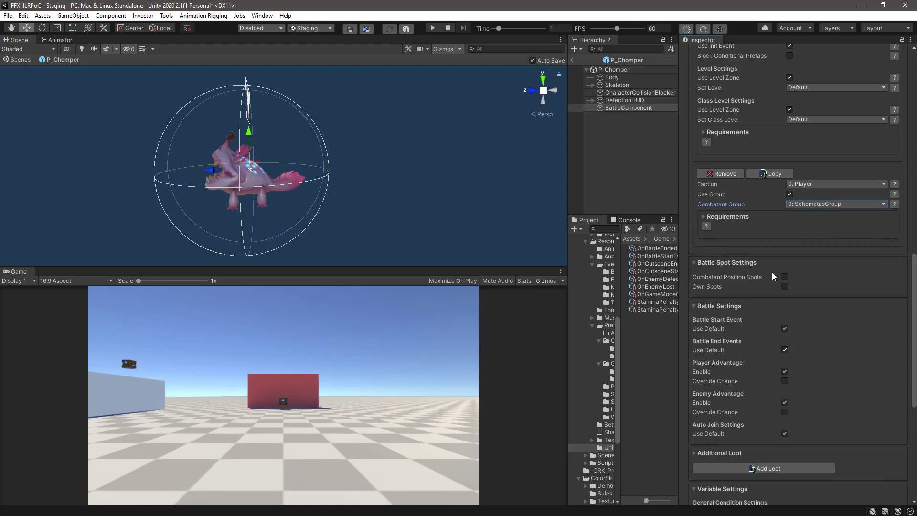
left_click(785, 276)
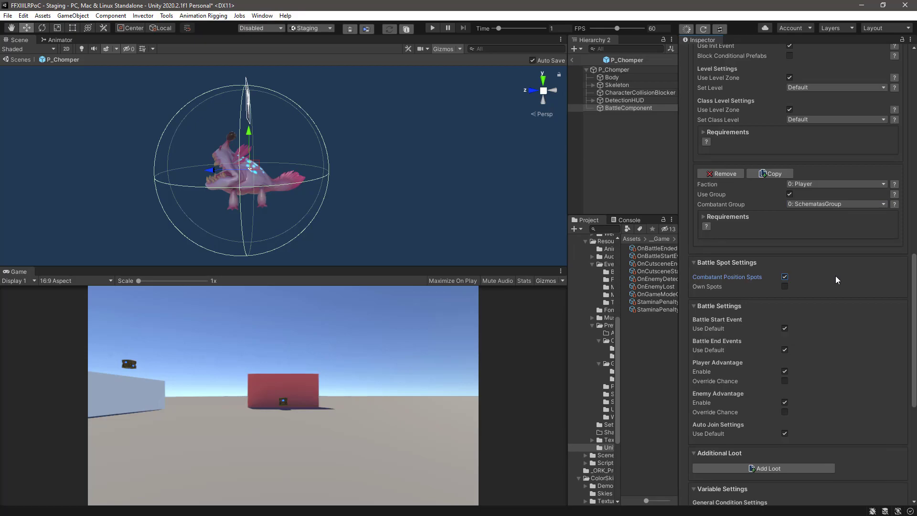
Review the Battle Component, then exit the Chomper prefab back to the Staging scene
scroll(836, 276, "down", 6)
scroll(836, 280, "down", 1)
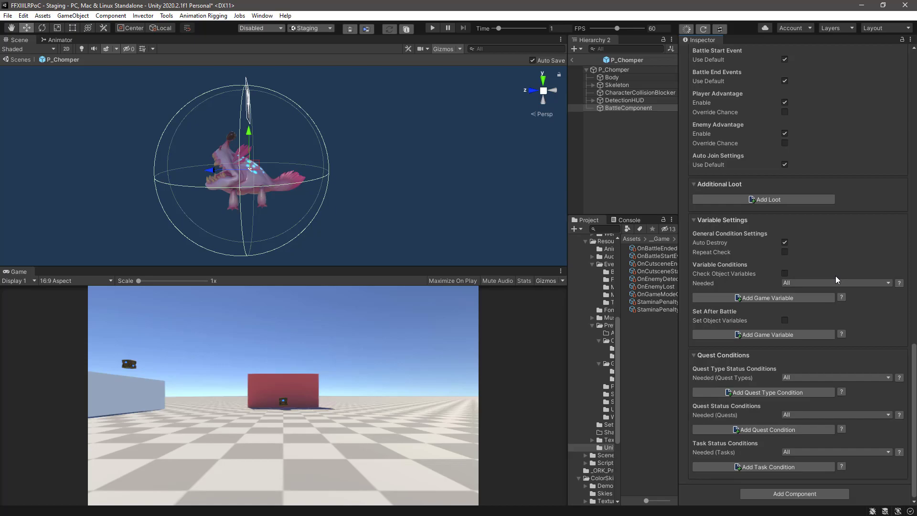
scroll(835, 279, "up", 10)
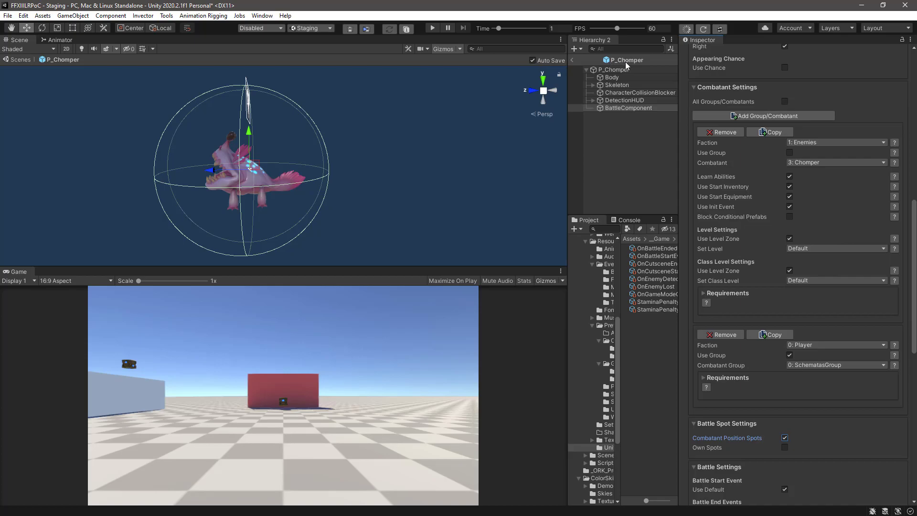
left_click(573, 61)
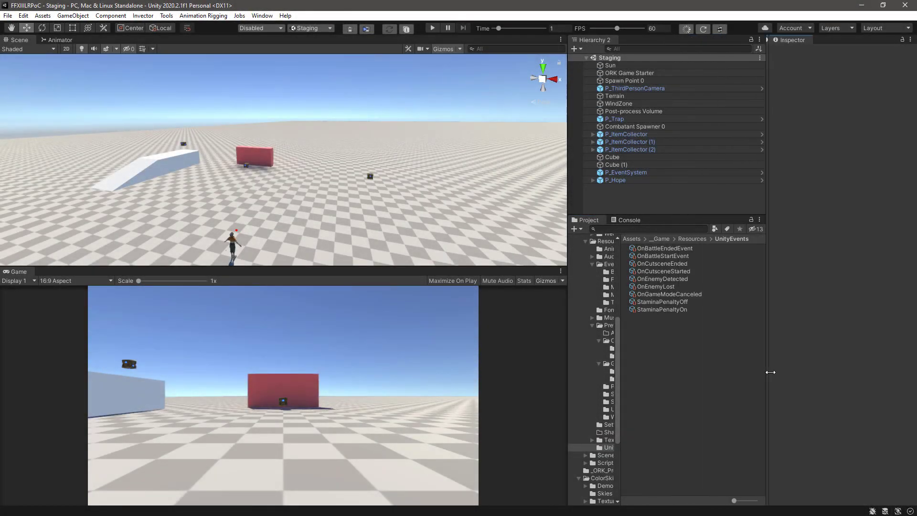
left_click_drag(771, 372, 773, 372)
Select the P_Weapons_CrimsonBlitz prefab in Prefabs > Weapons and preview the sword
left_click_drag(620, 408, 708, 407)
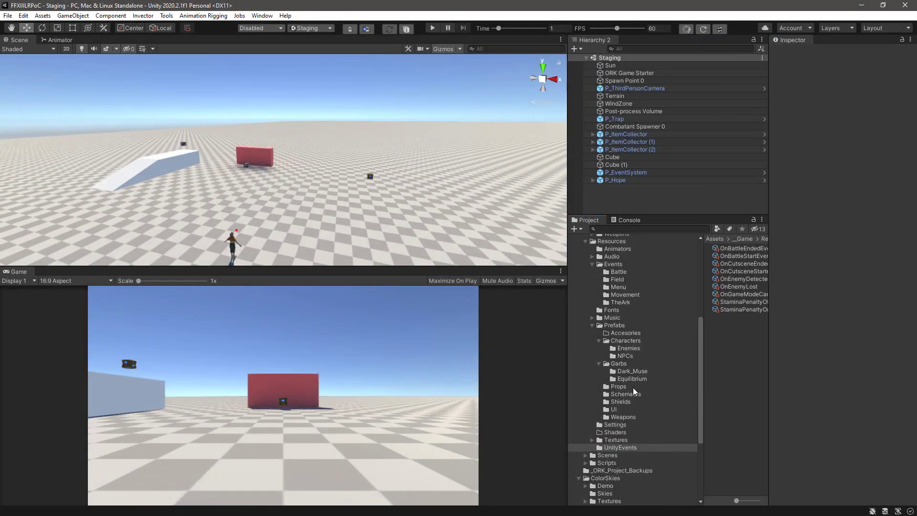
left_click(621, 327)
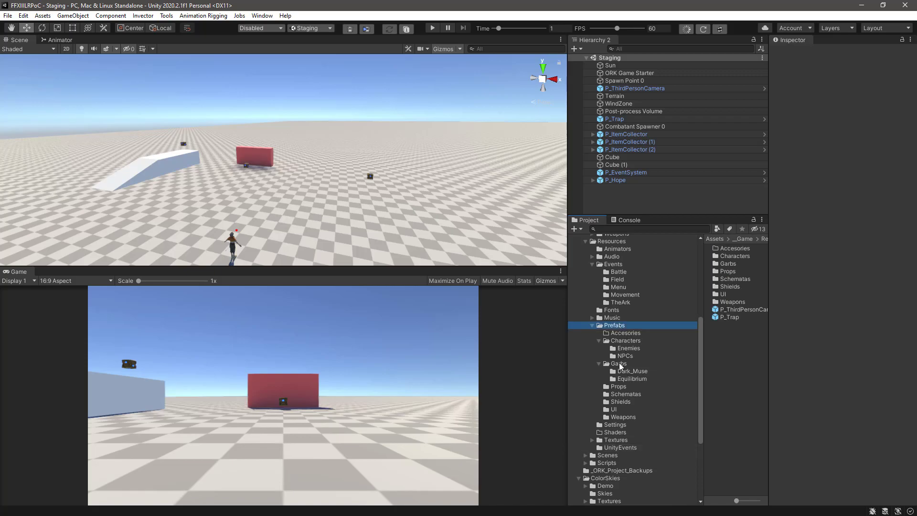
left_click(613, 418)
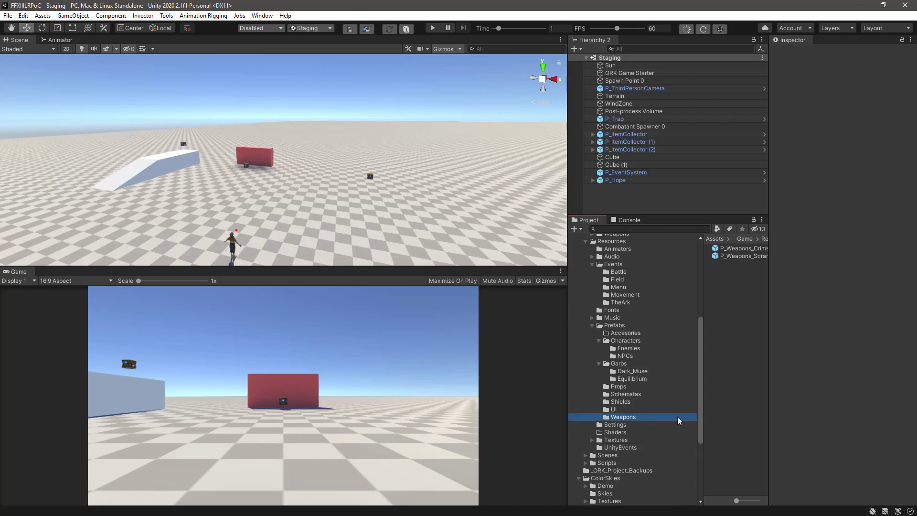
left_click_drag(701, 302, 671, 300)
left_click(724, 249)
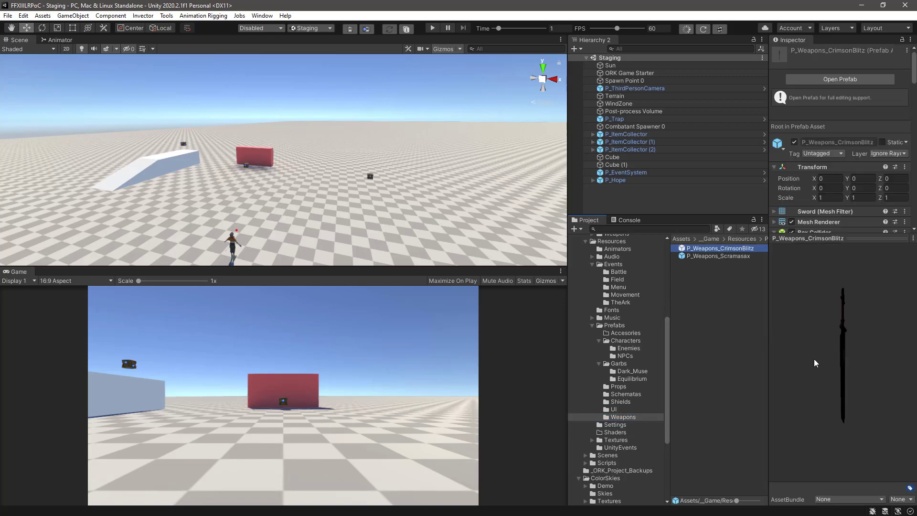
left_click_drag(854, 326, 804, 328)
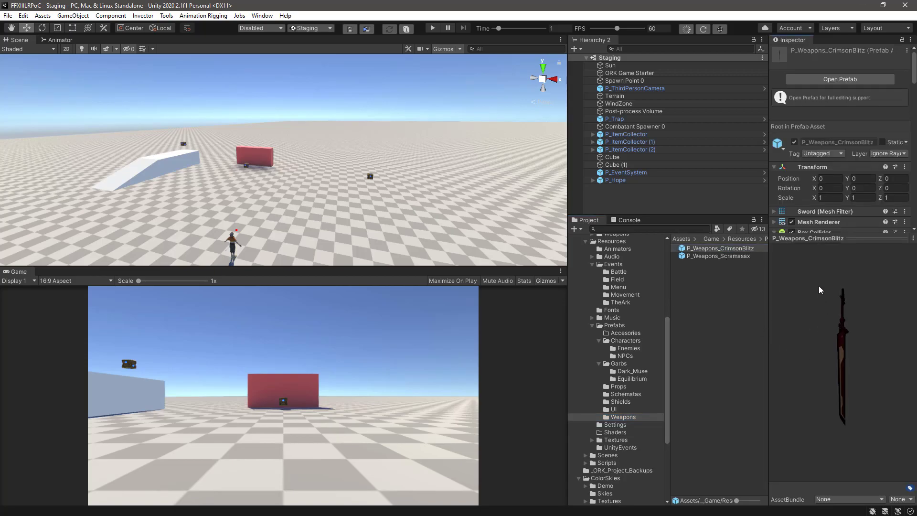
Add a new 'Weapon' tag in the project's tag settings and return to CrimsonBlitz
left_click(836, 153)
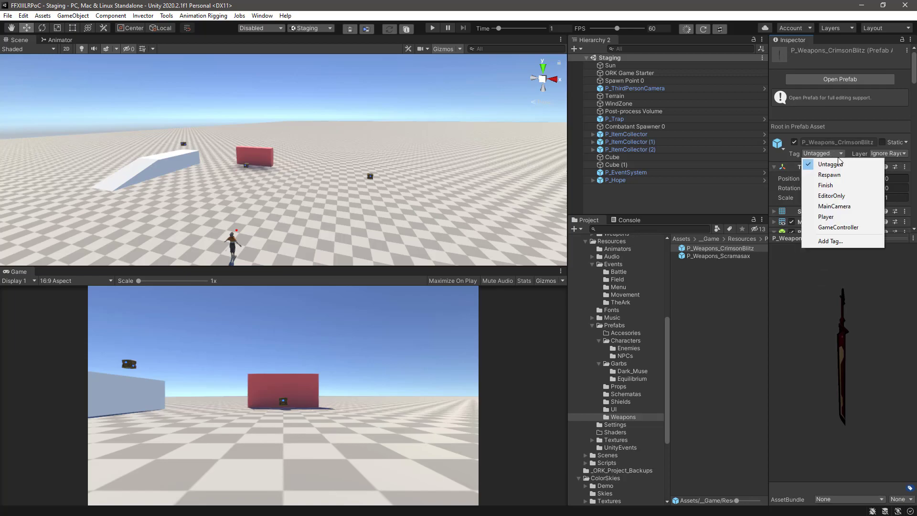
left_click(833, 242)
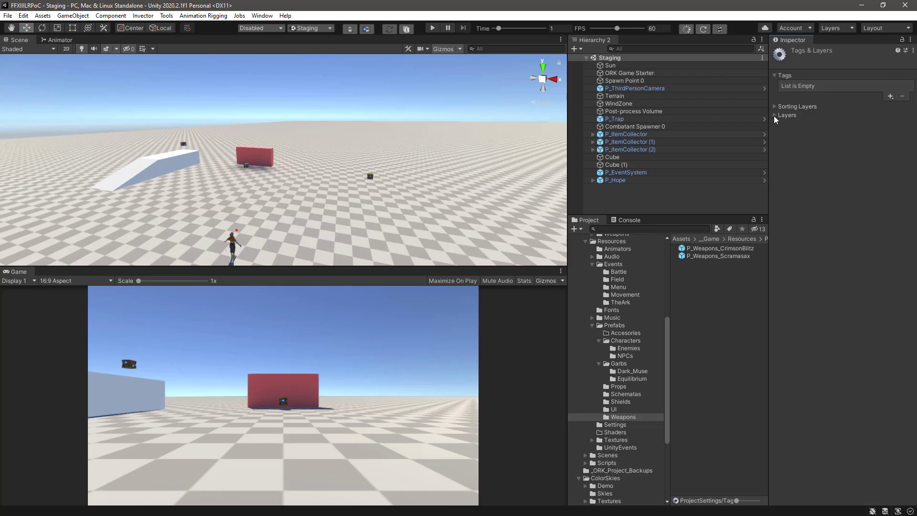
left_click(891, 97)
type("Weapon")
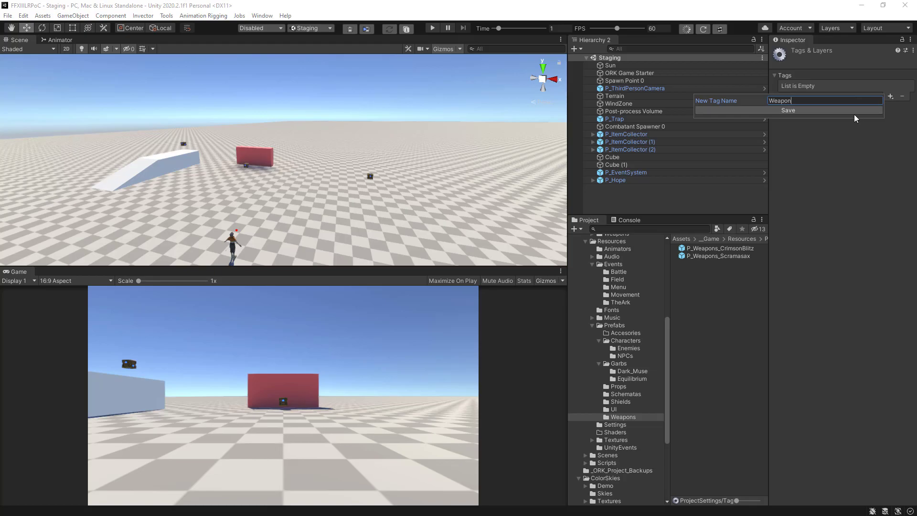
left_click(856, 112)
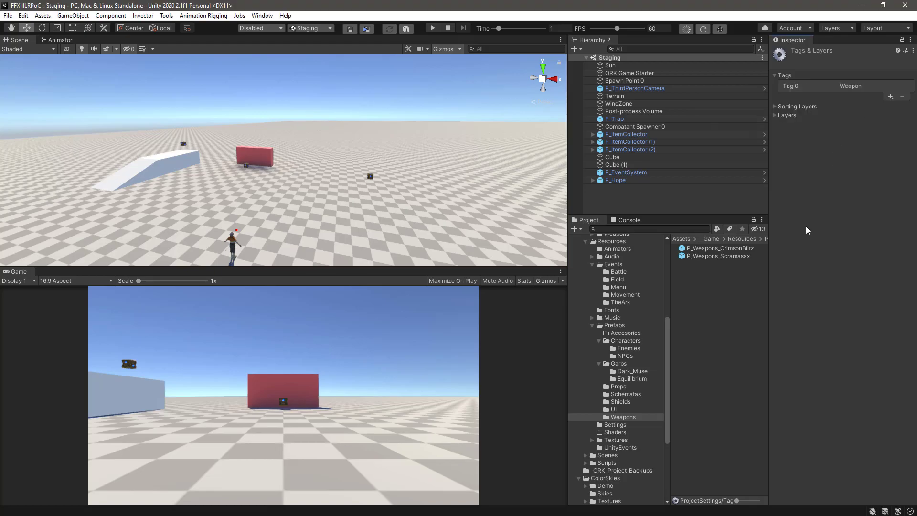
left_click(754, 250)
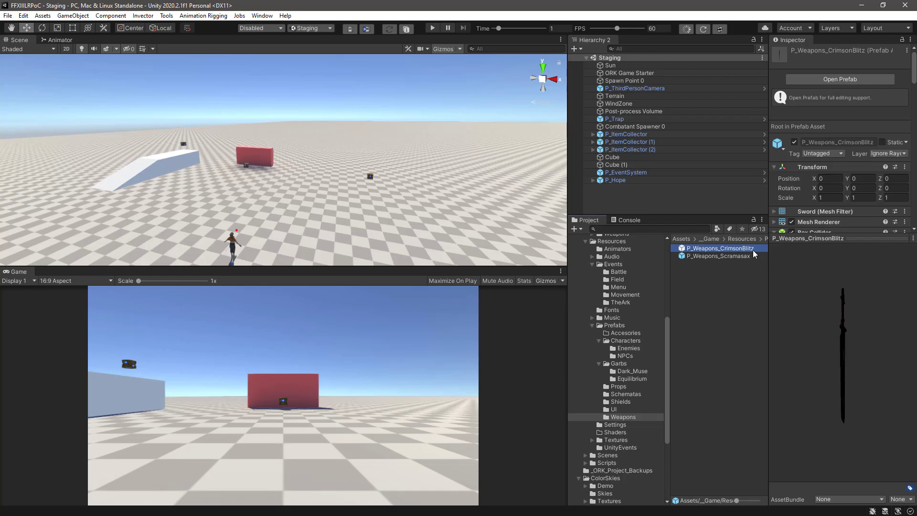
Tag both P_Weapons_CrimsonBlitz and P_Weapons_Scramasax as Weapon, then reselect CrimsonBlitz
left_click(822, 154)
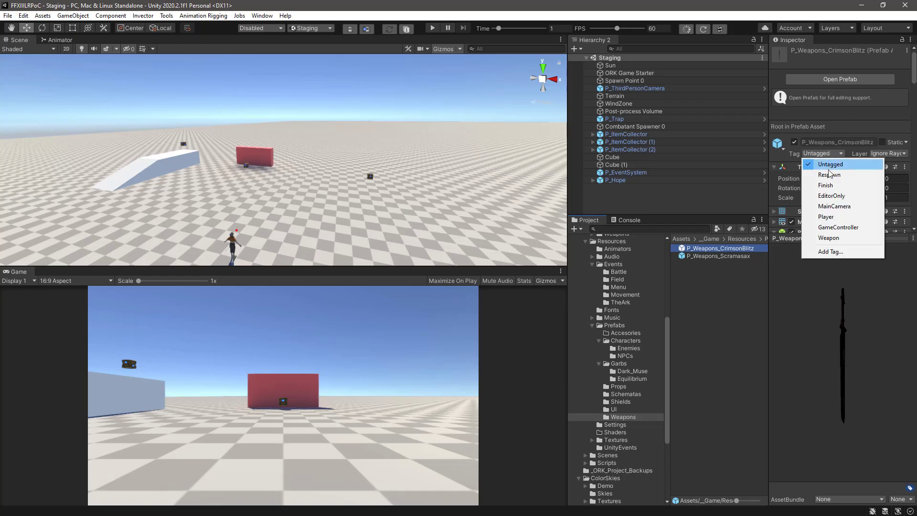
left_click(820, 238)
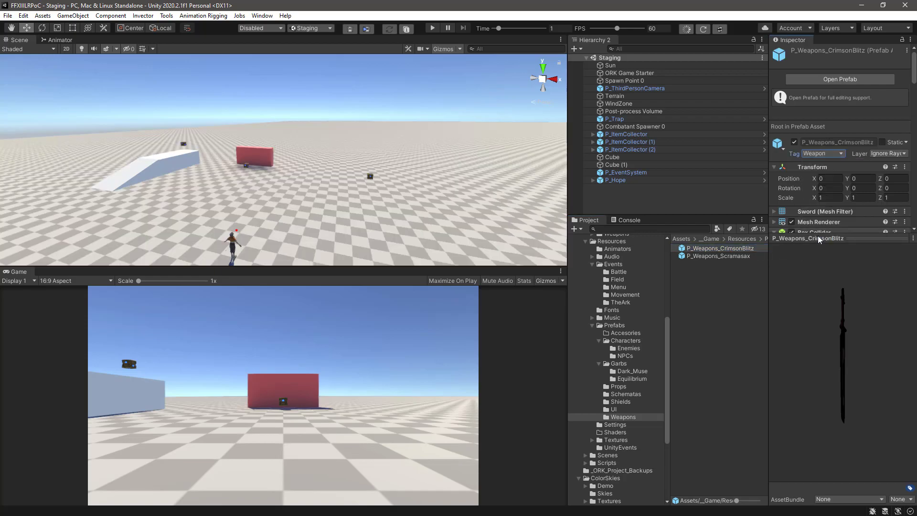
left_click(735, 257)
left_click_drag(856, 371, 862, 316)
left_click(832, 155)
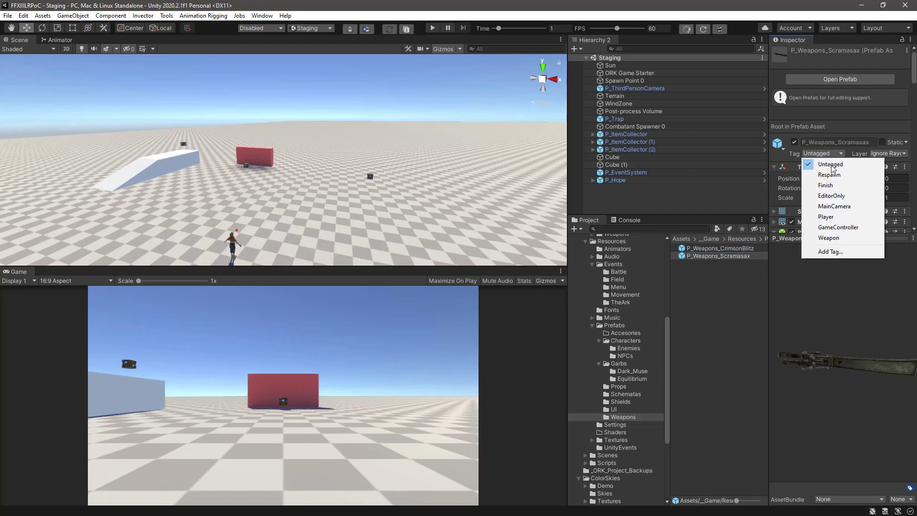
left_click(828, 238)
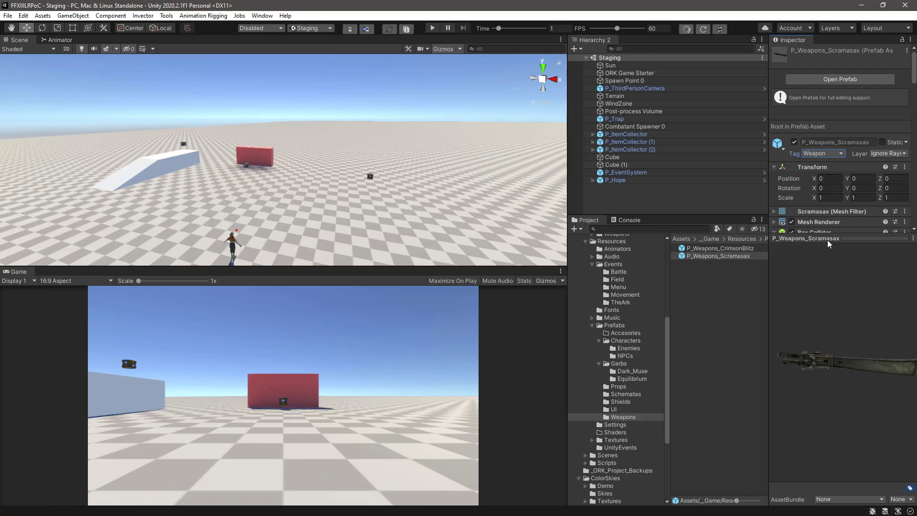
left_click(822, 306)
left_click_drag(865, 238, 865, 351)
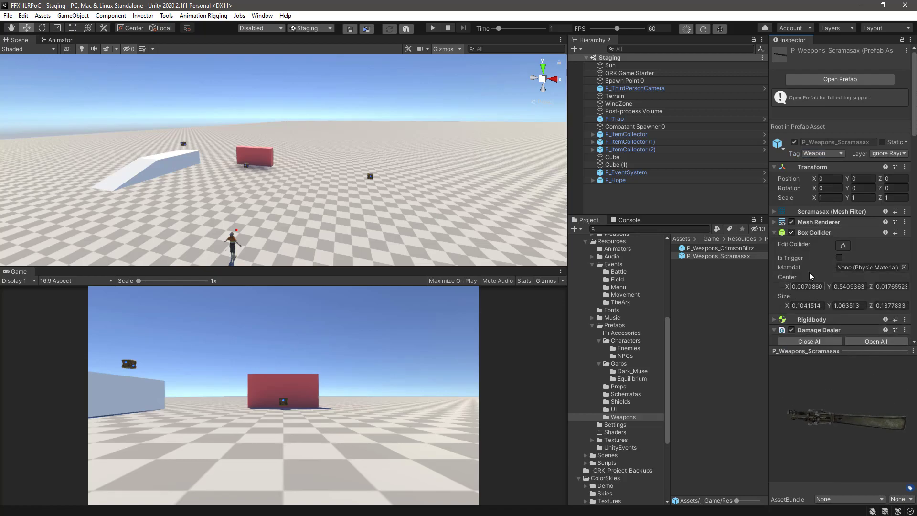
left_click(815, 235)
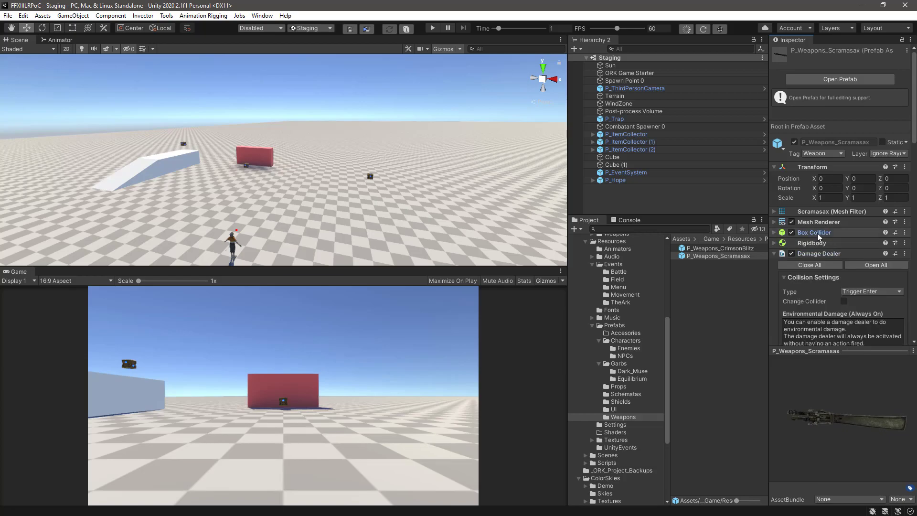
left_click(728, 249)
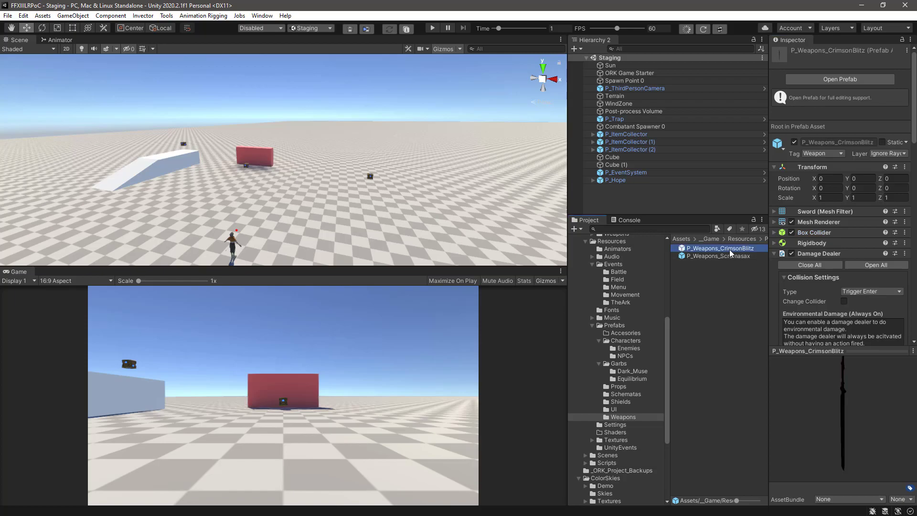
Tick Is Trigger on the Scramasax Box Collider, matching CrimsonBlitz, and enter Play mode
left_click(774, 232)
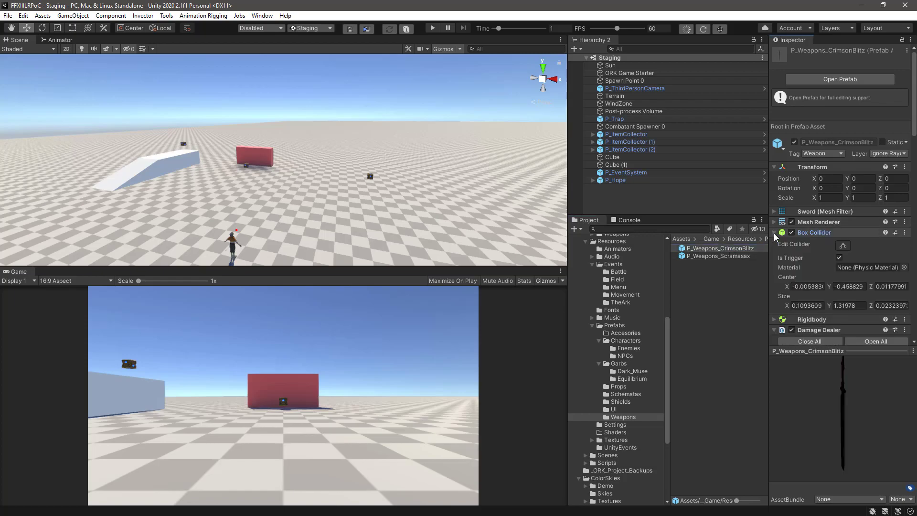
left_click(722, 256)
left_click(839, 258)
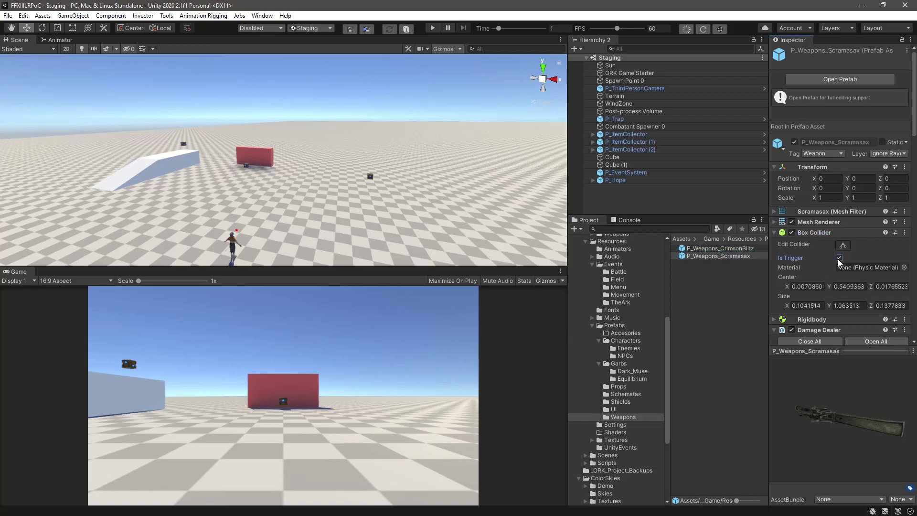
left_click_drag(862, 353, 865, 417)
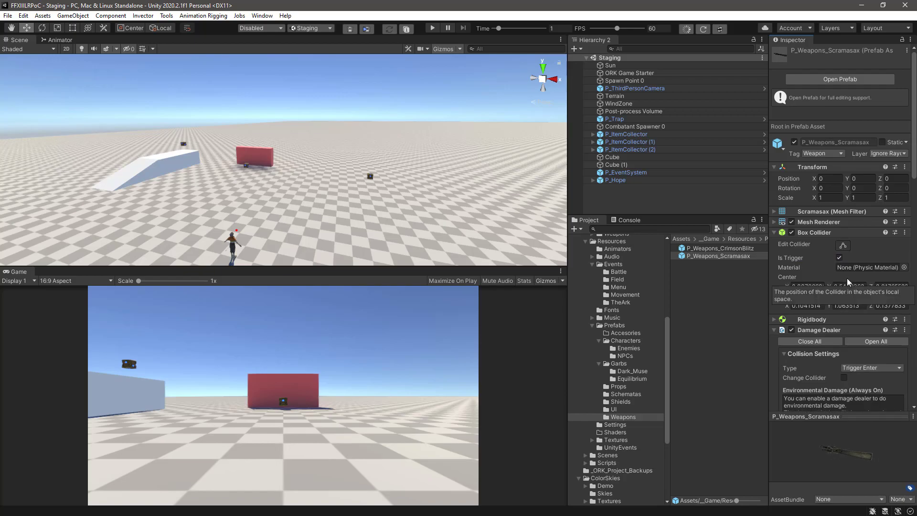
left_click(773, 330)
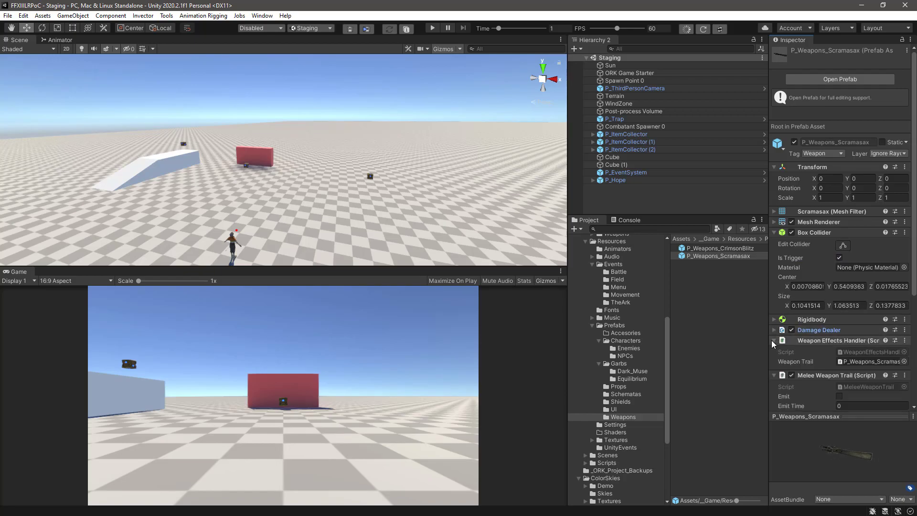
left_click(774, 350)
left_click(774, 350)
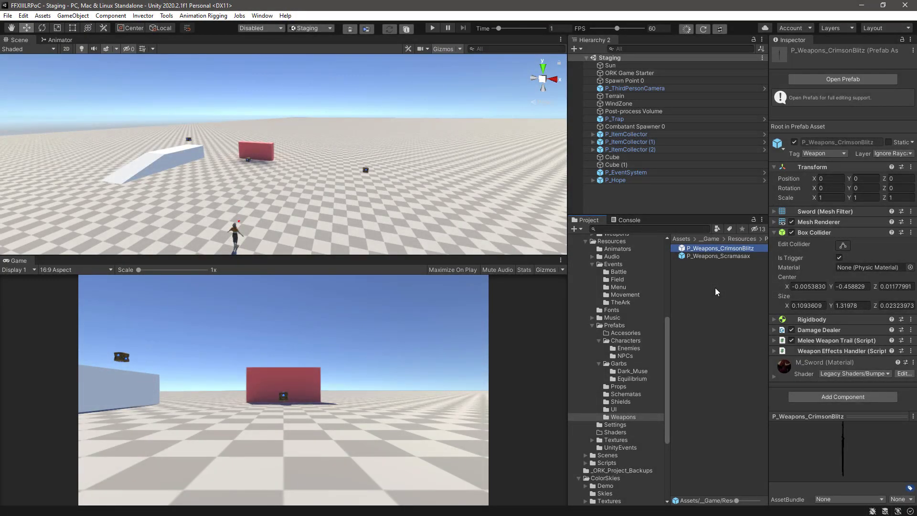
left_click(435, 29)
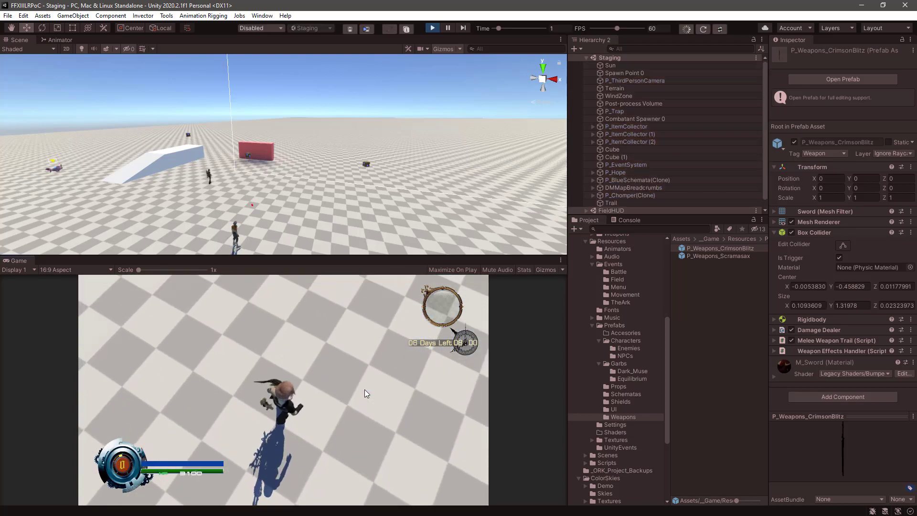
Run the character with A and W, draw the sword, swing an attack combo, then exit Play mode
key("a")
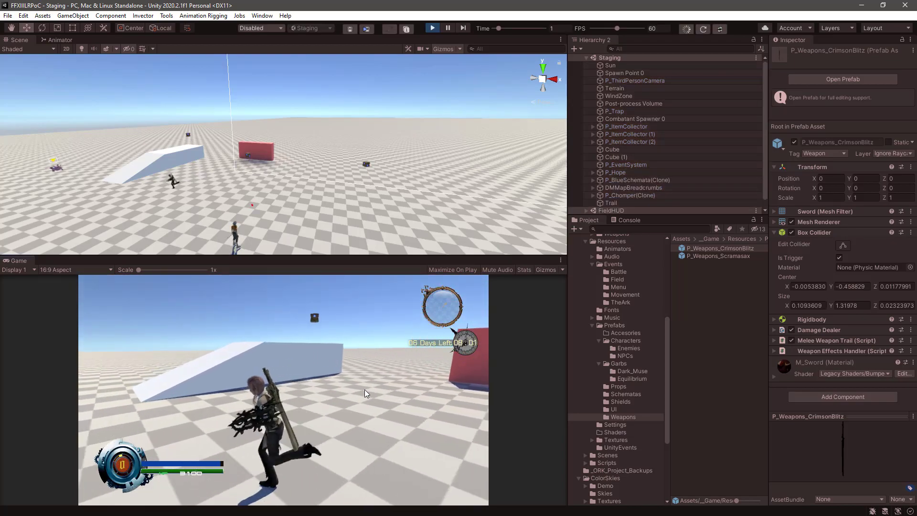
key("w")
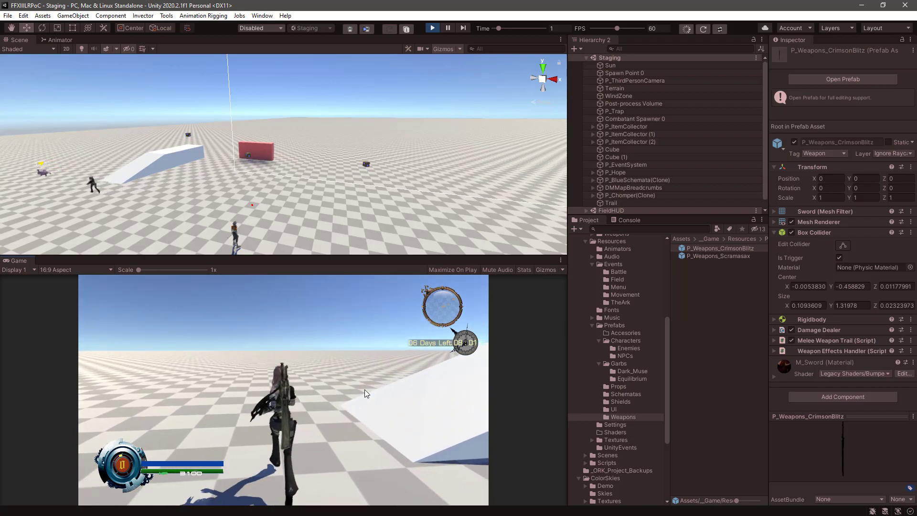
key("a")
left_click(365, 389)
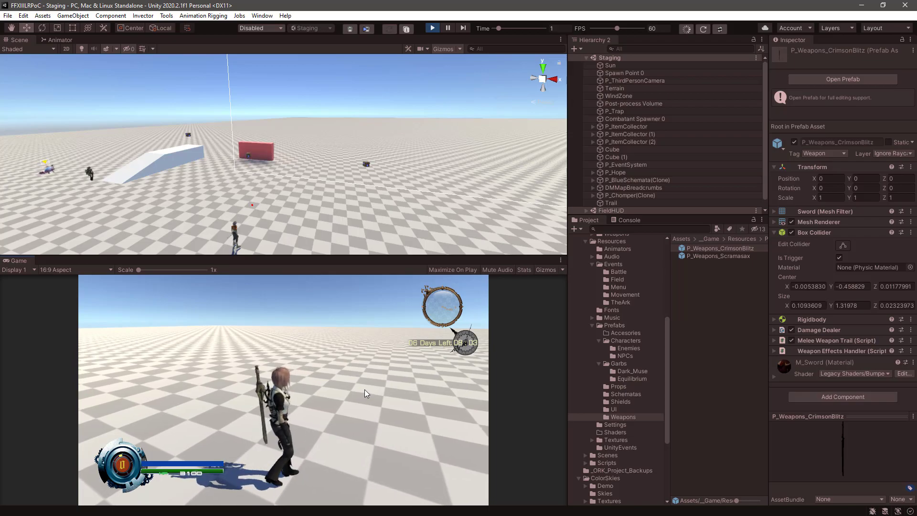
key("w")
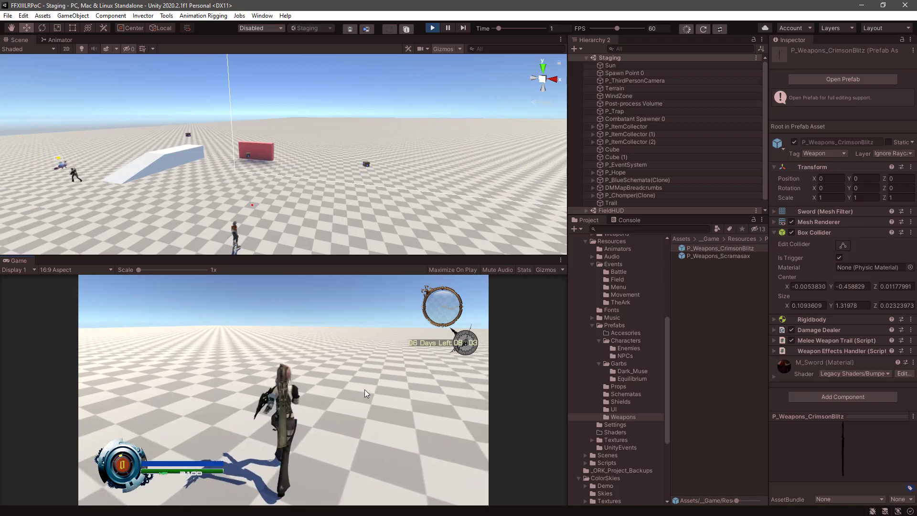
left_click(365, 389)
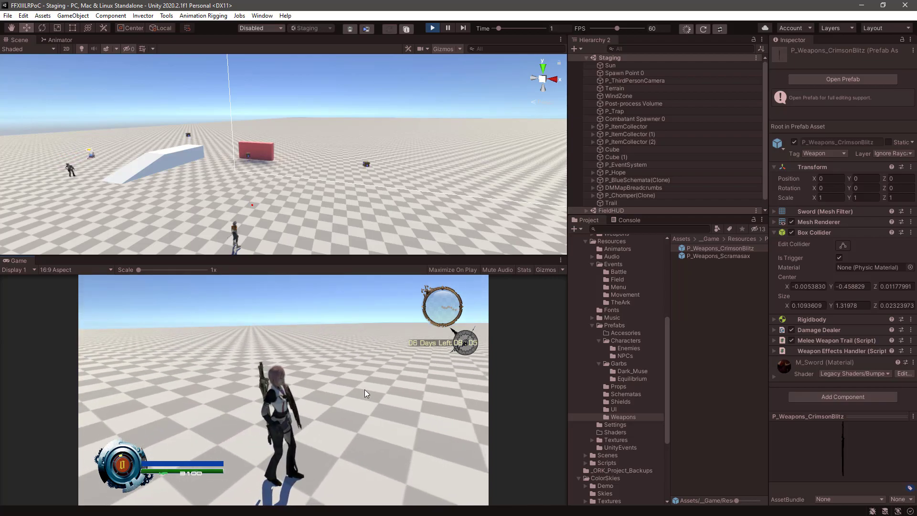
key("ctrl+p")
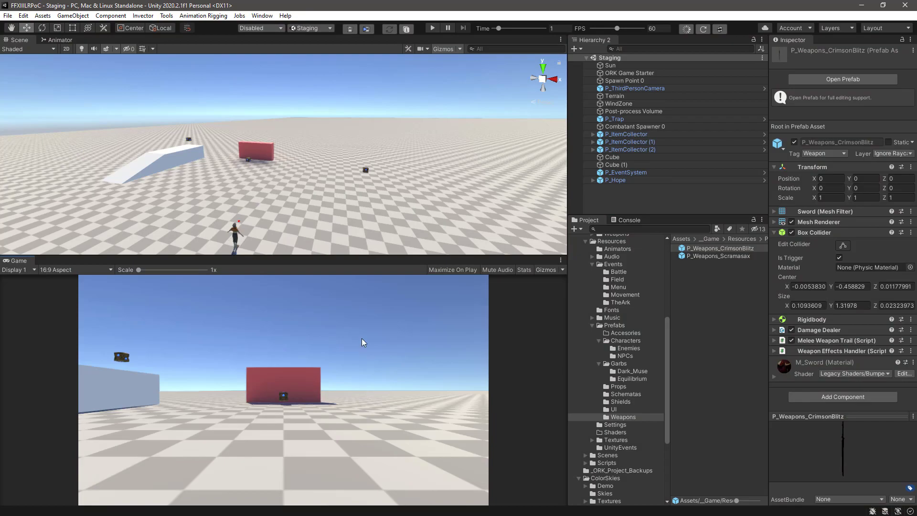
Add the Character layer to the scene P_ThirdPersonCamera's Culling Mask
left_click(639, 89)
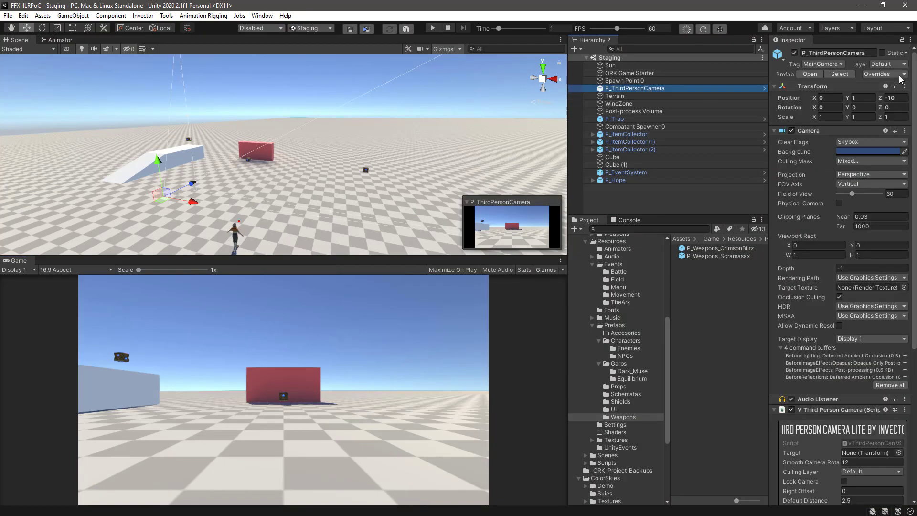
left_click(874, 161)
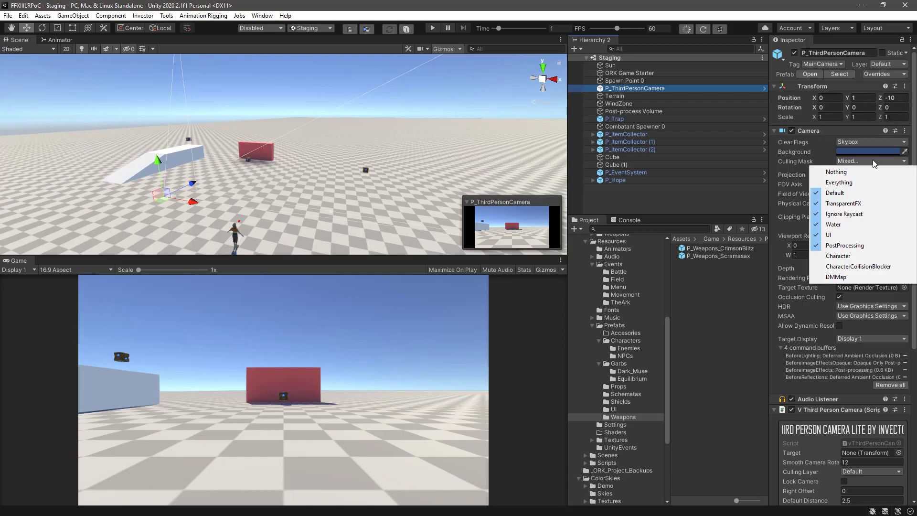
left_click(819, 256)
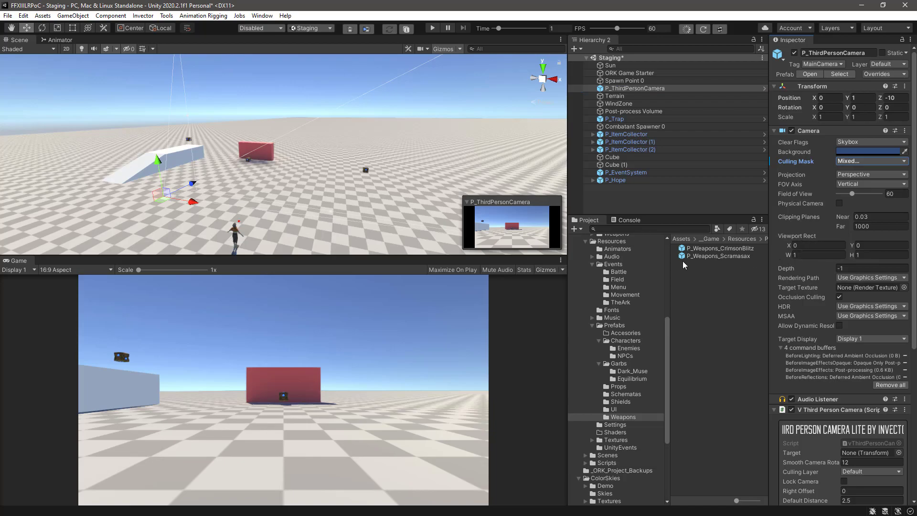
Check the Culling Mask on the P_ThirdPersonCamera prefab asset in the Prefabs folder
scroll(615, 305, "down", 3)
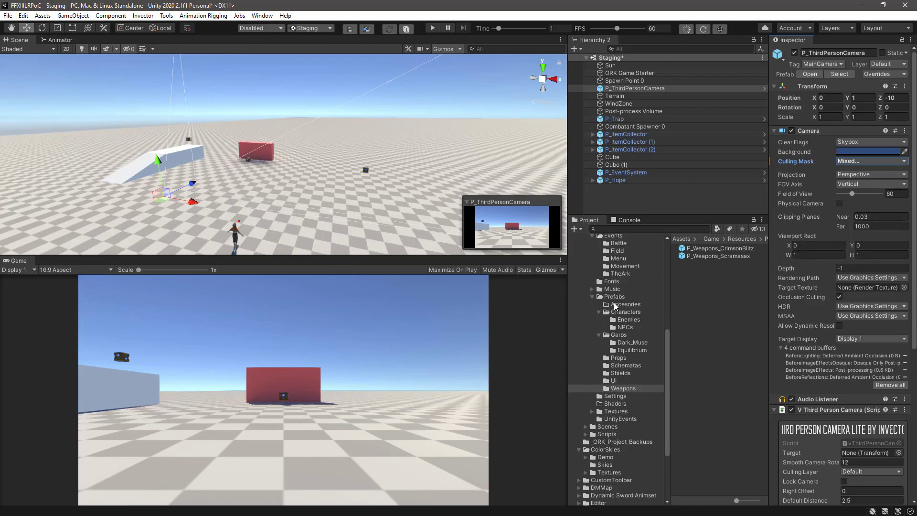
left_click(614, 297)
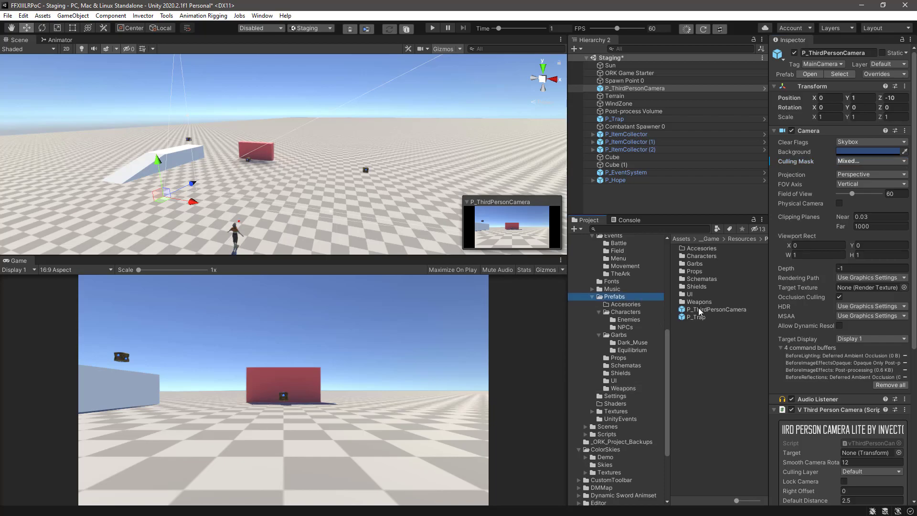
left_click(699, 310)
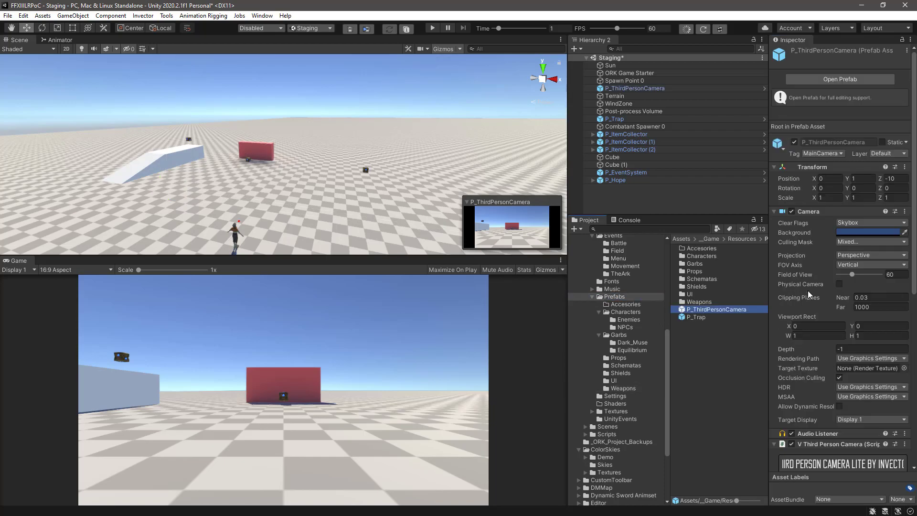
left_click(854, 242)
left_click(841, 334)
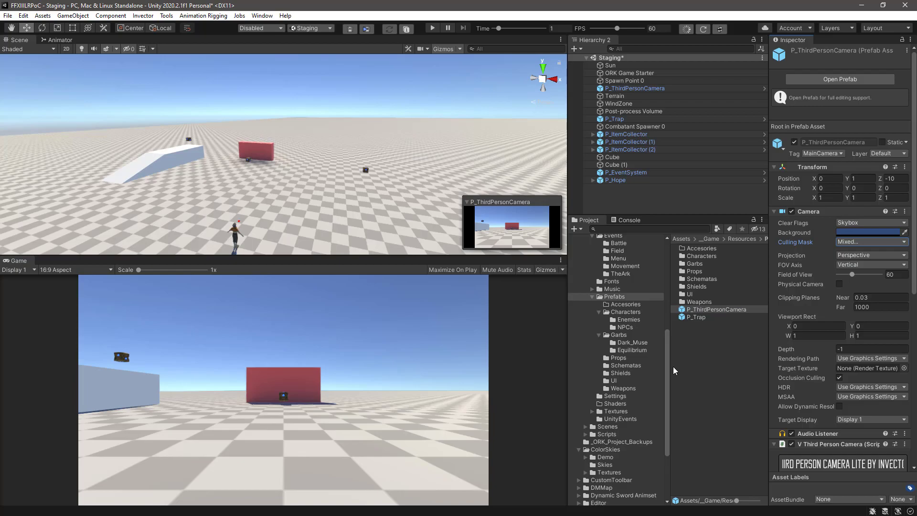
left_click(392, 368)
Replay the scene, run left into Chomper to trigger the battle arena, then stop playing
key("ctrl+p")
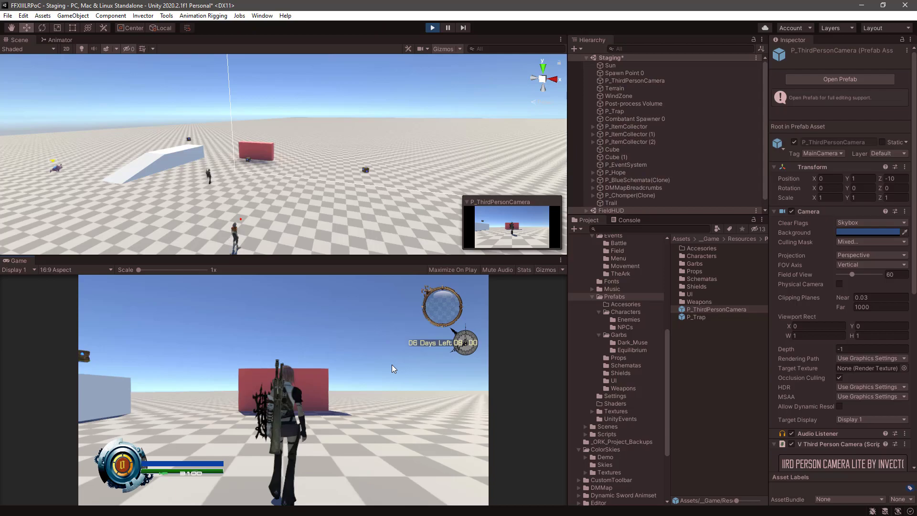
key("a")
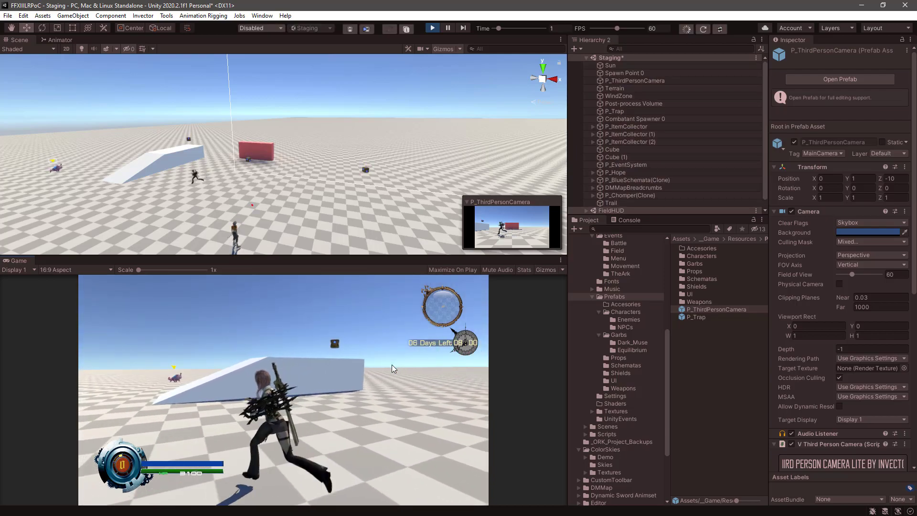
key("a")
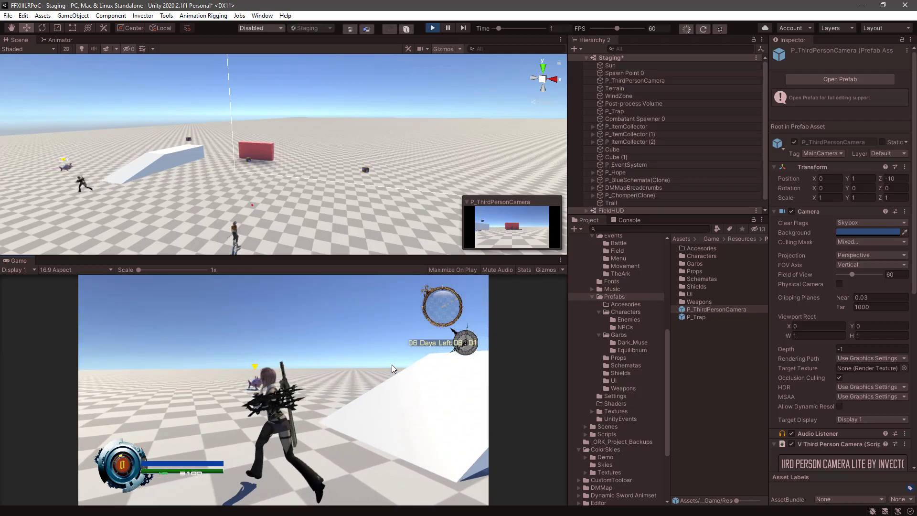
key("a")
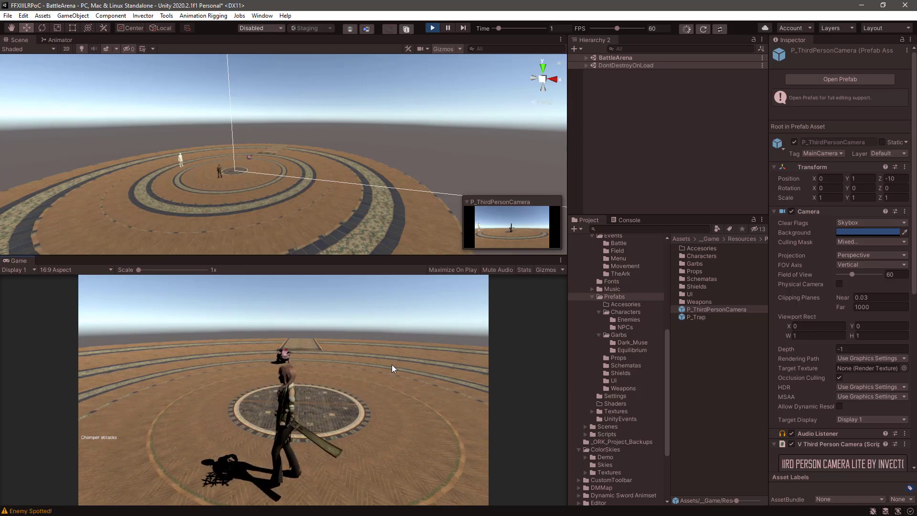
key("ctrl+p")
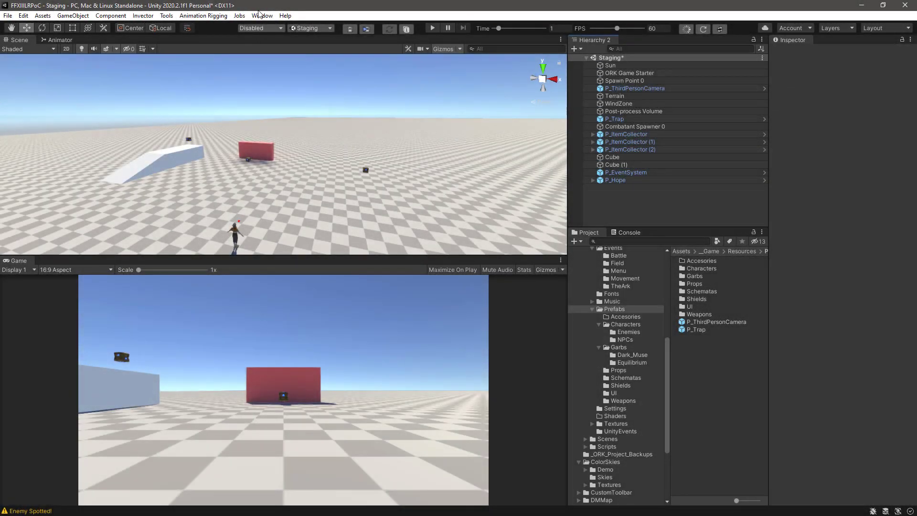
Create a Music Player object in the scene with the ORK Scene Wizard
left_click(259, 16)
left_click(262, 89)
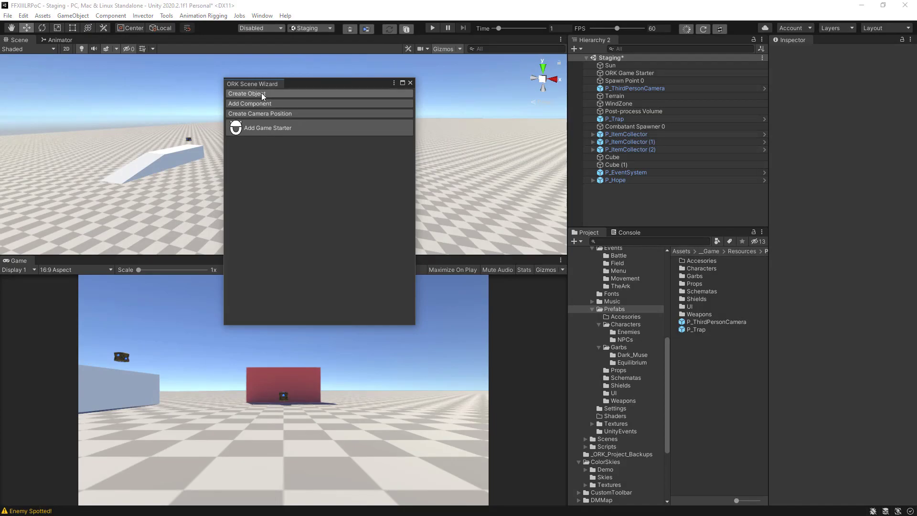
left_click(262, 93)
left_click(288, 175)
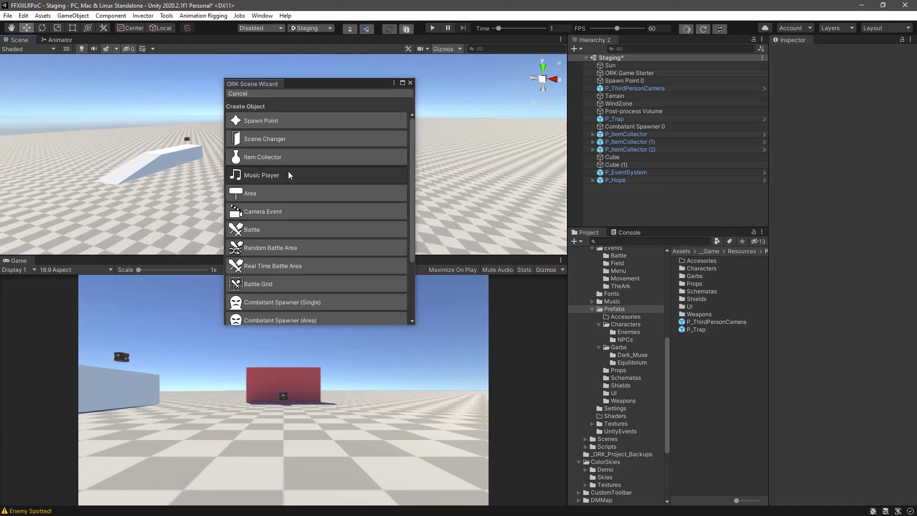
left_click(411, 83)
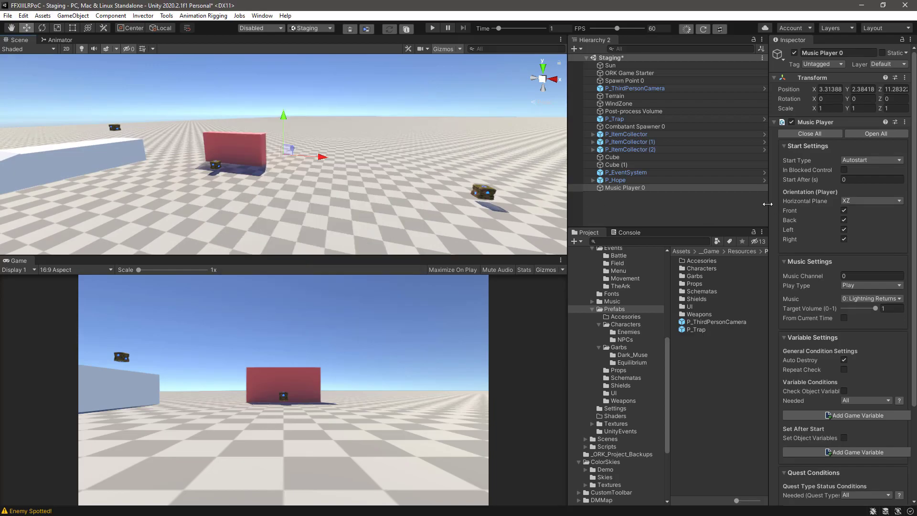
Set the Music Player to Fade In the 2: Luxerion Theme at target volume 0.4
left_click_drag(768, 204, 731, 204)
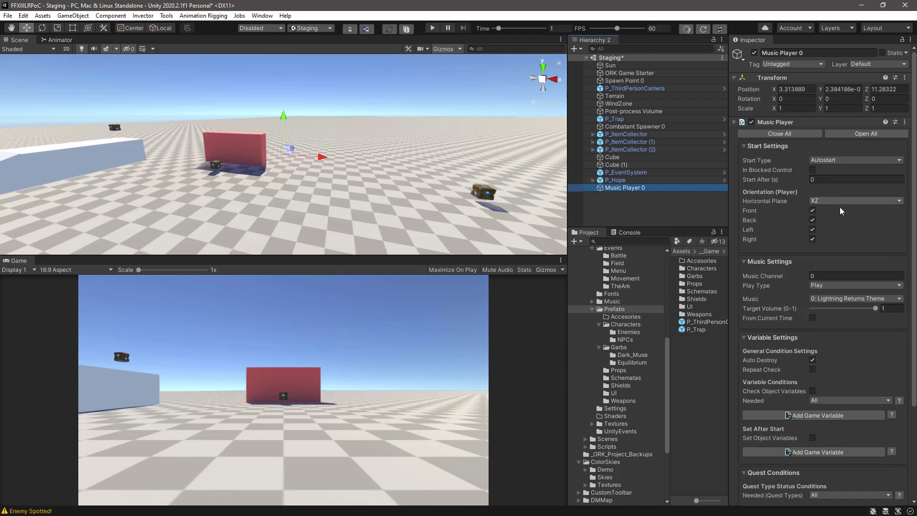
left_click(829, 285)
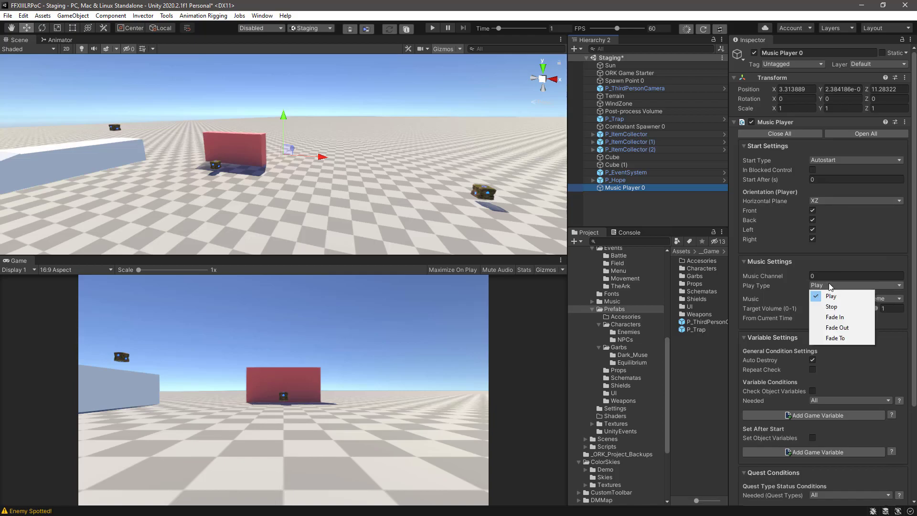
left_click(831, 316)
left_click(851, 299)
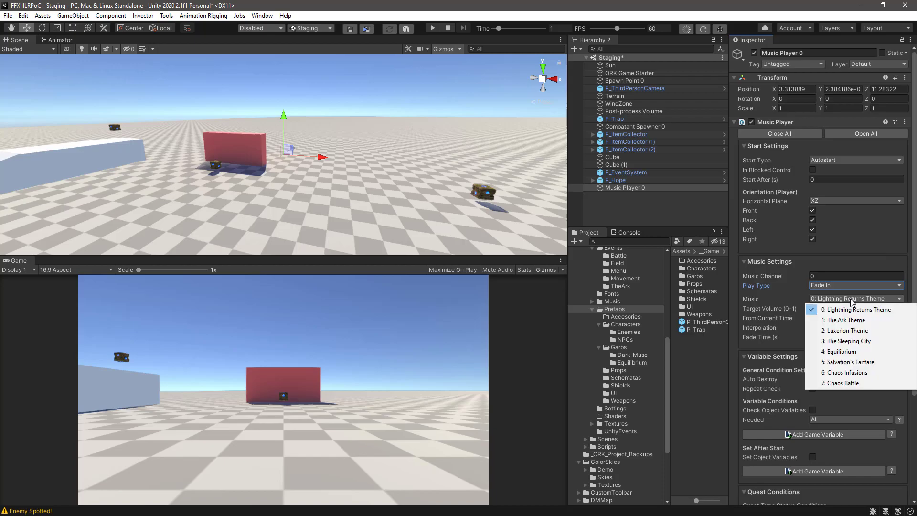
left_click(847, 331)
left_click(885, 309)
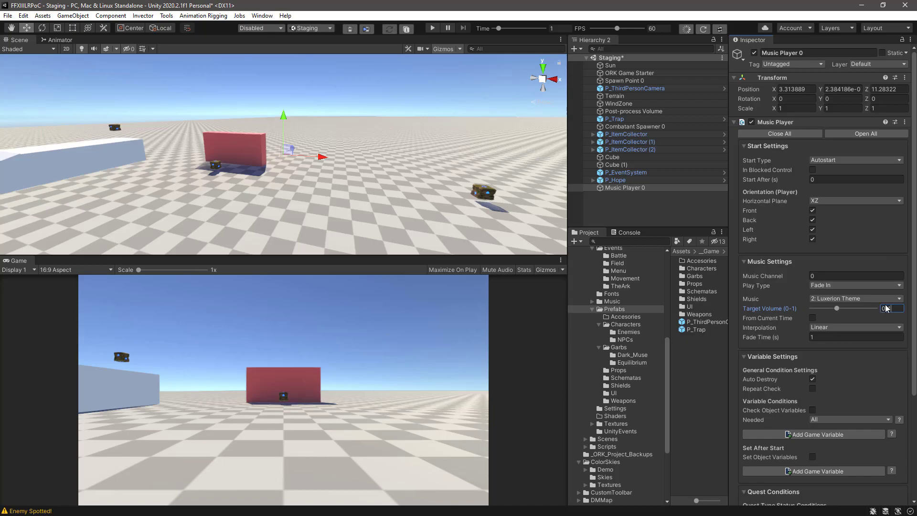
scroll(843, 308, "down", 5)
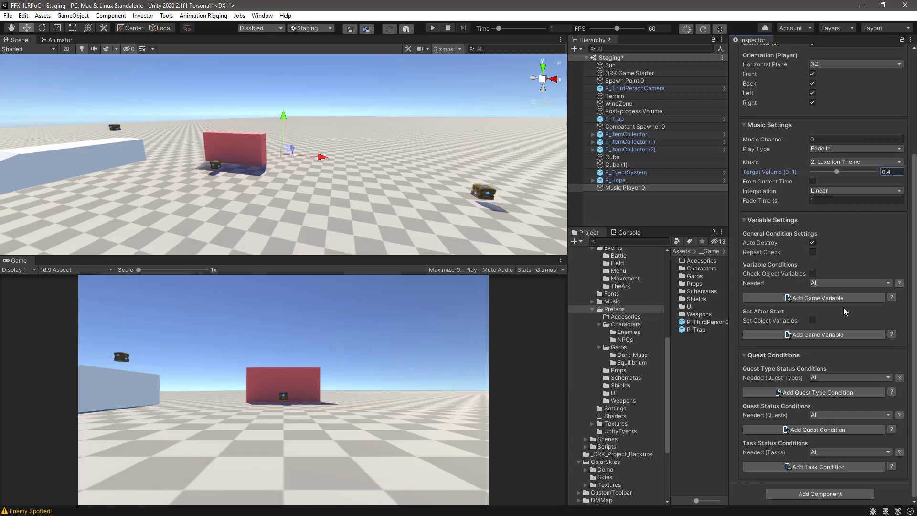
left_click(647, 205)
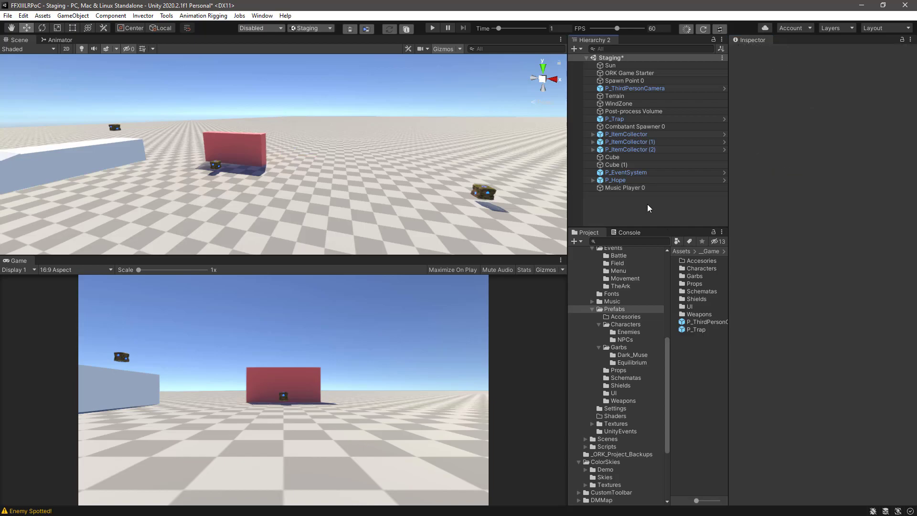
Open the StartGameEvent asset from the Events folder in the event editor
left_click_drag(497, 254, 497, 216)
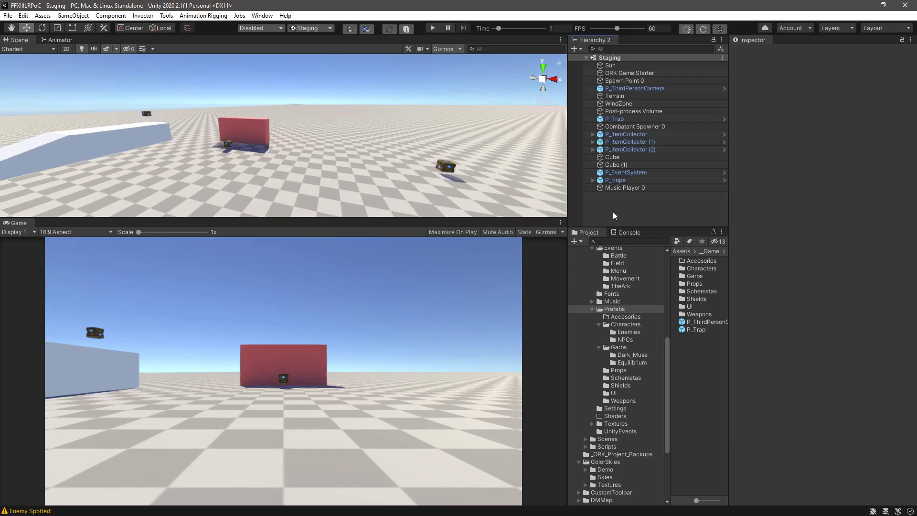
left_click(640, 74)
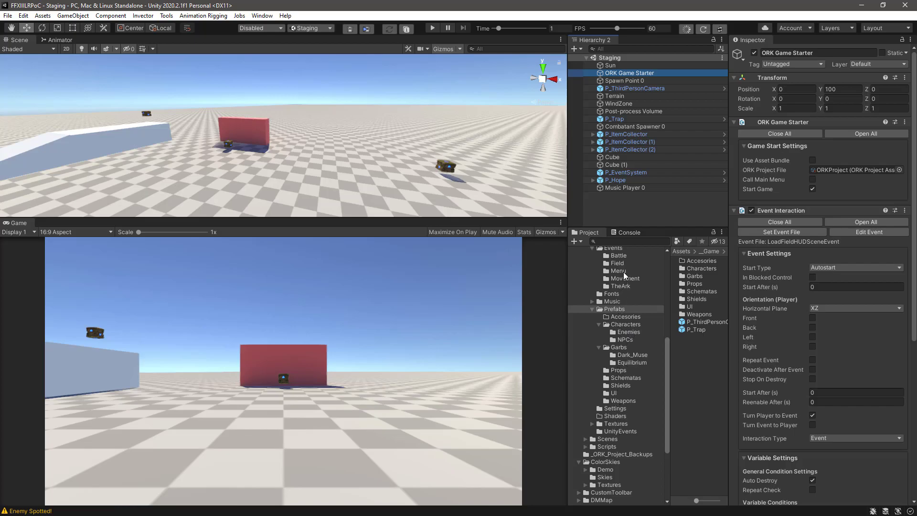
left_click(621, 249)
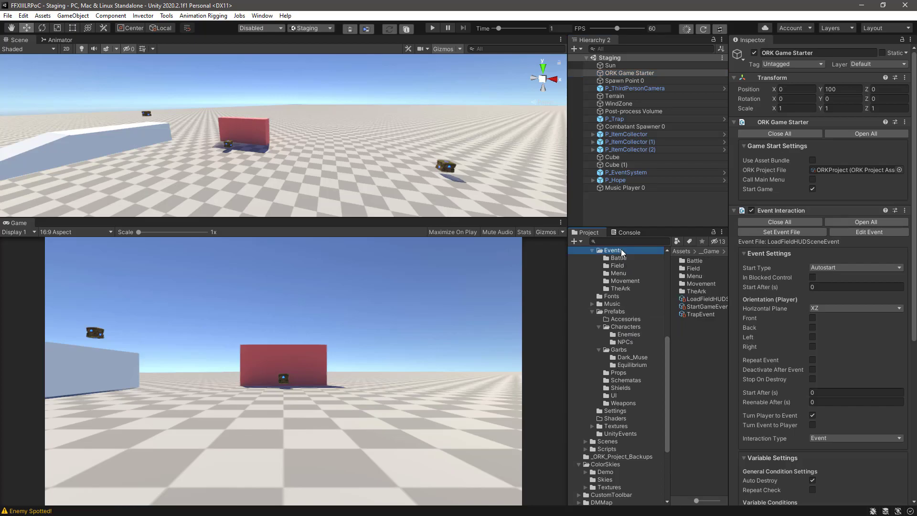
left_click(701, 308)
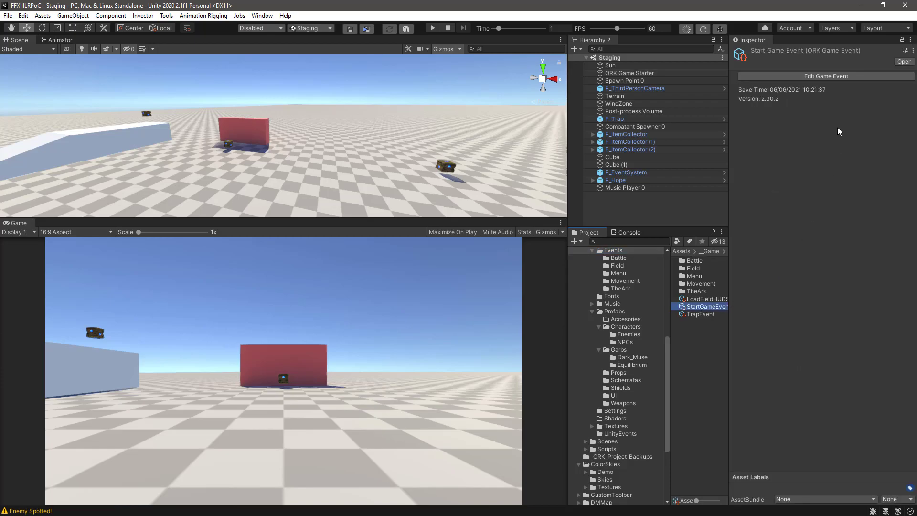
left_click(842, 75)
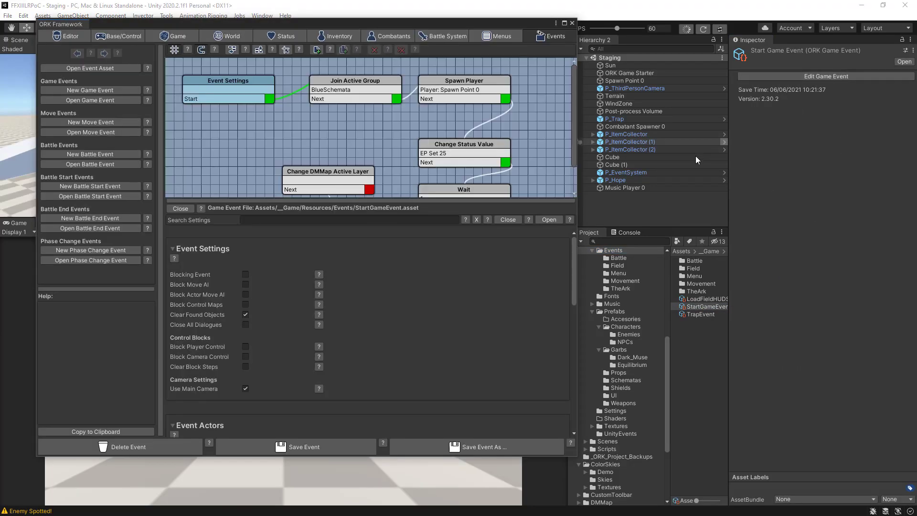
left_click_drag(578, 189, 818, 188)
Set the Join Active Group node's Combatant to 0: RedSchemata and close the editor
left_click(362, 79)
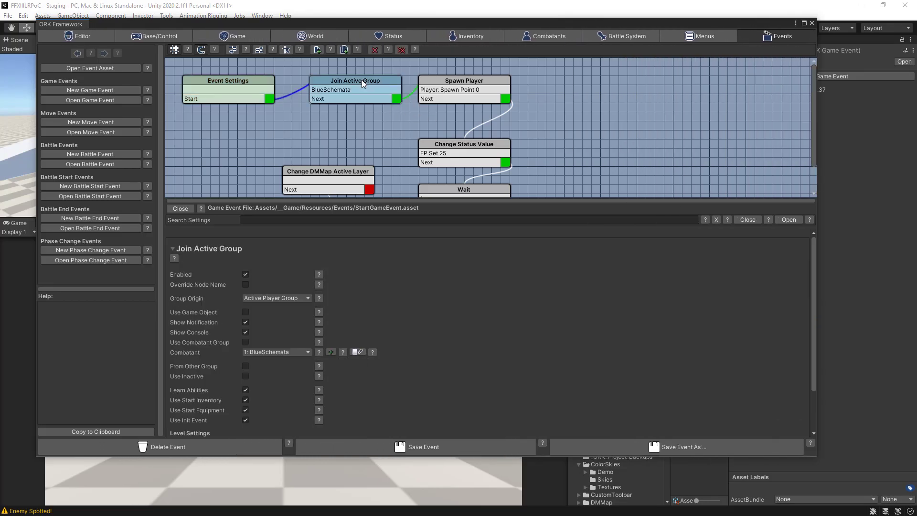
left_click(289, 352)
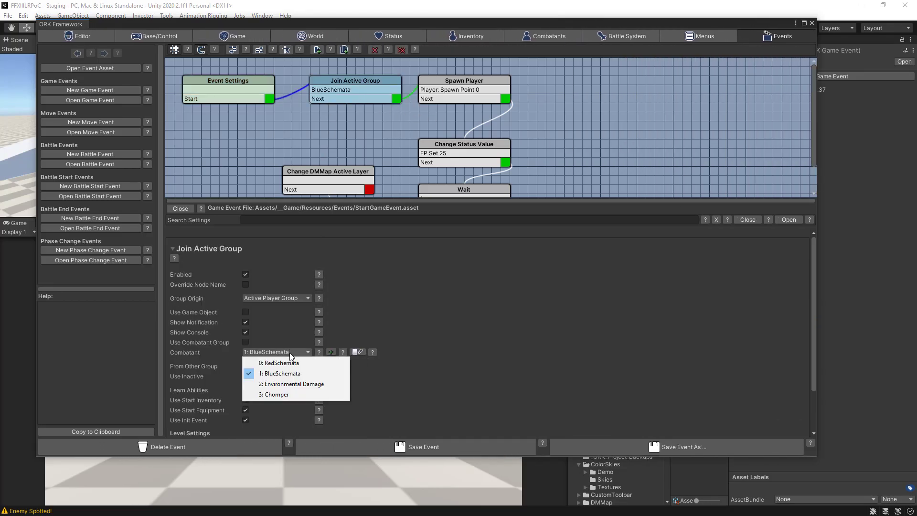
left_click(287, 366)
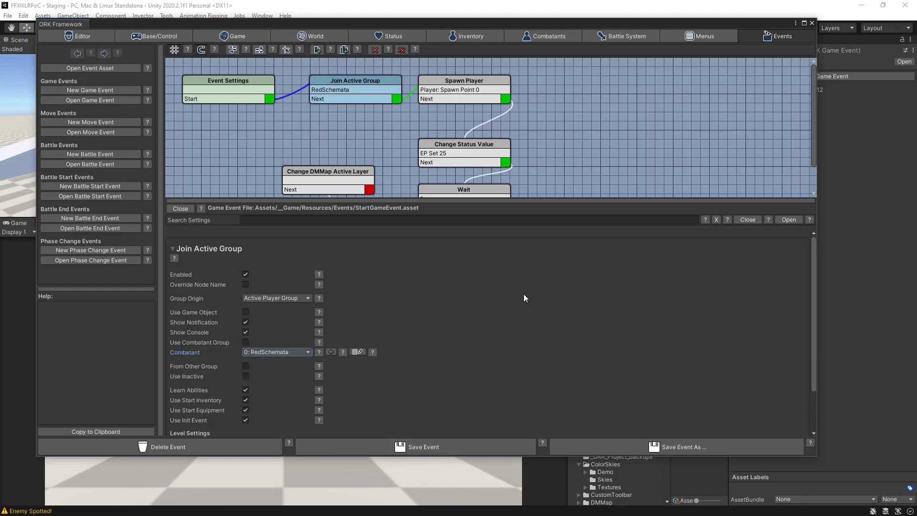
left_click(812, 23)
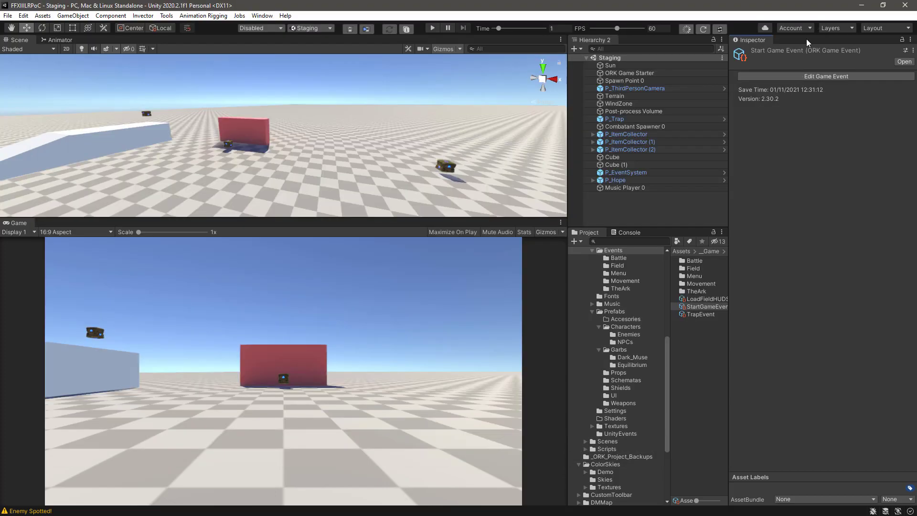
left_click(617, 212)
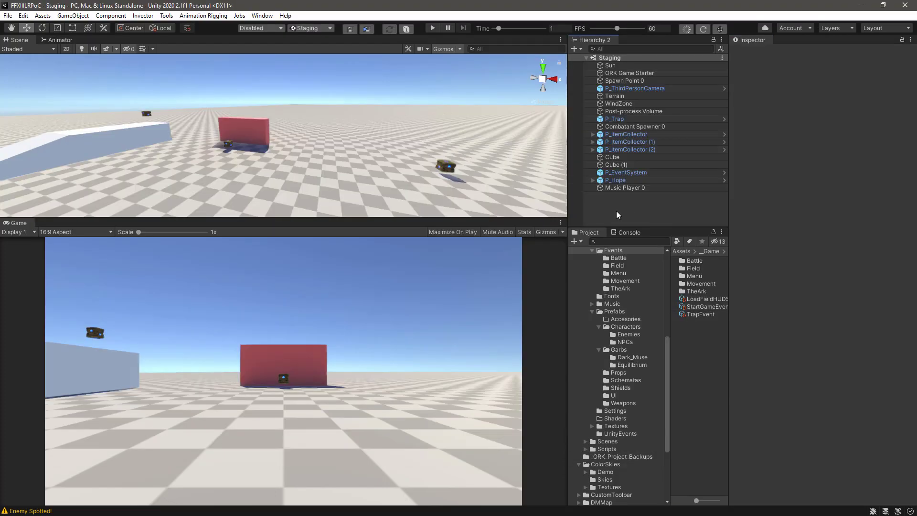
key("ctrl+p")
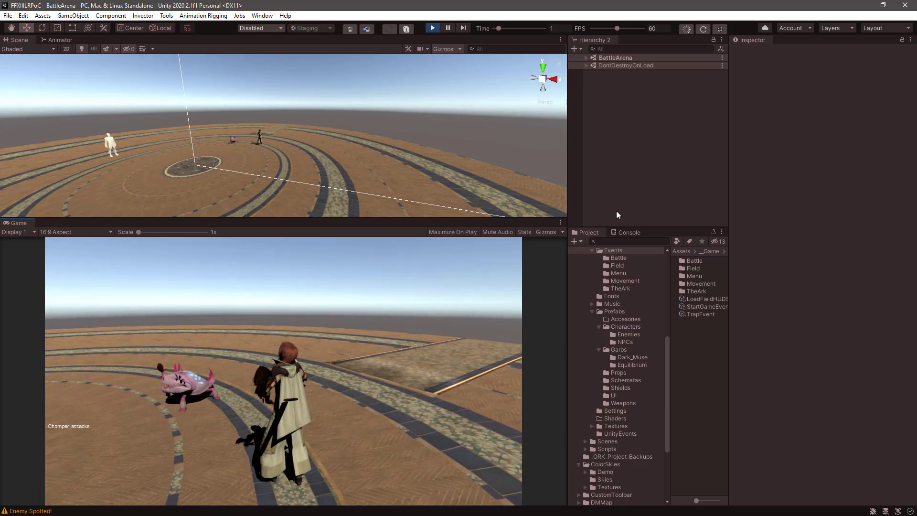
key("ctrl+p")
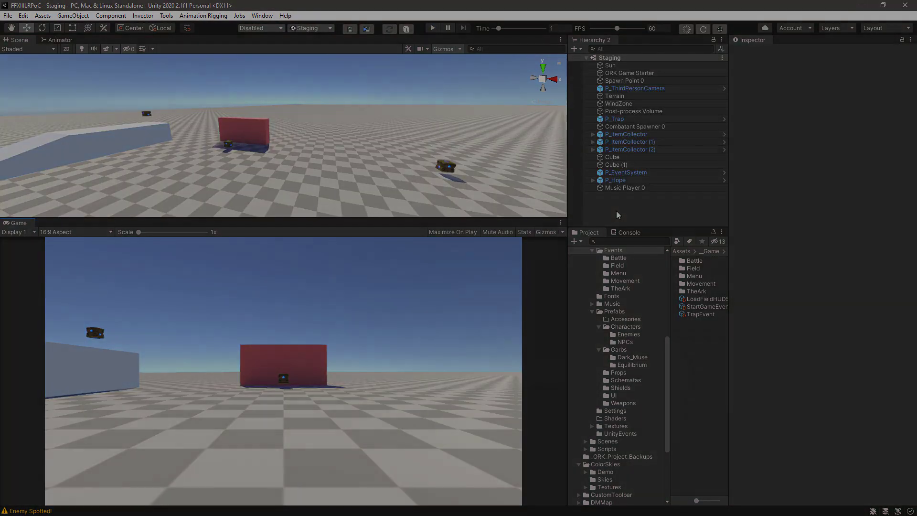